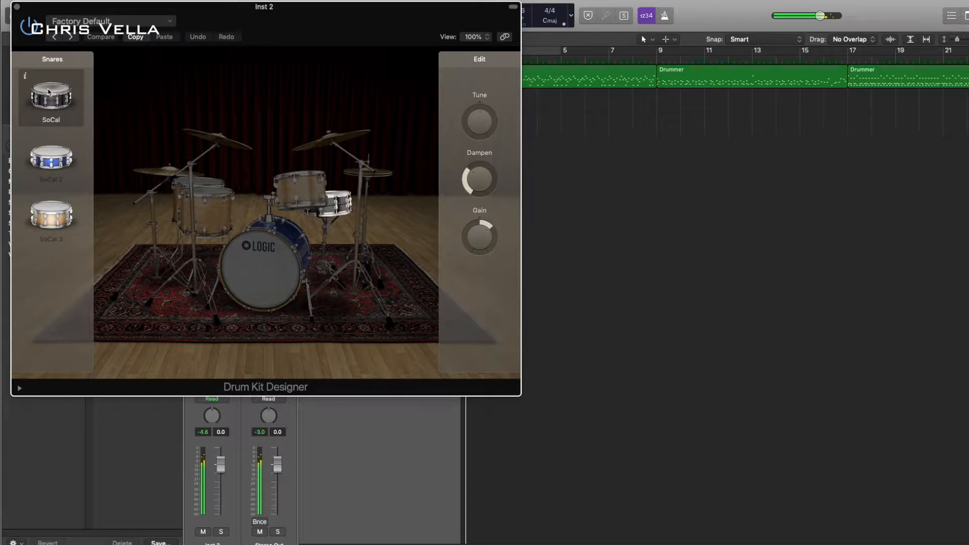
Load the Seventies Plexi Kit and browse the alternative kick drums in its Drum Kit Designer.
click(17, 7)
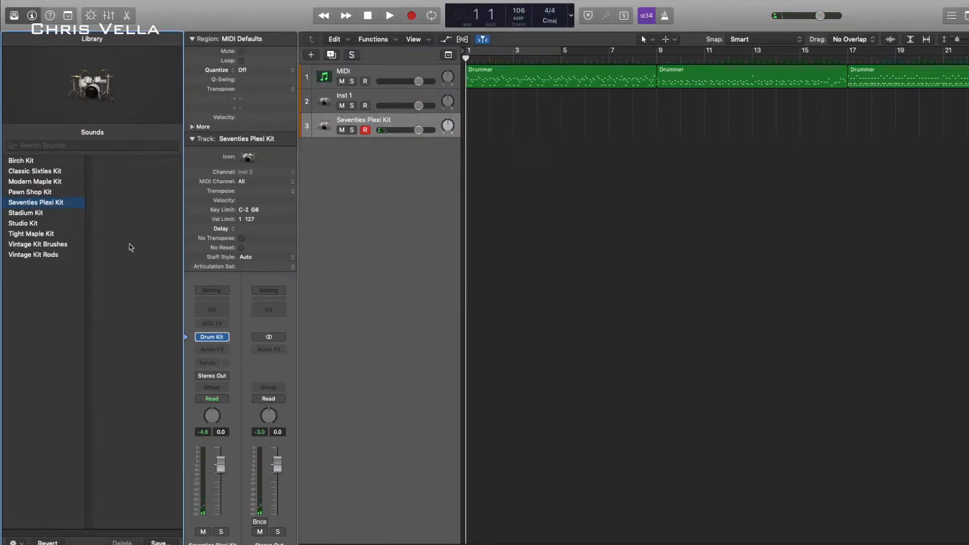
click(213, 337)
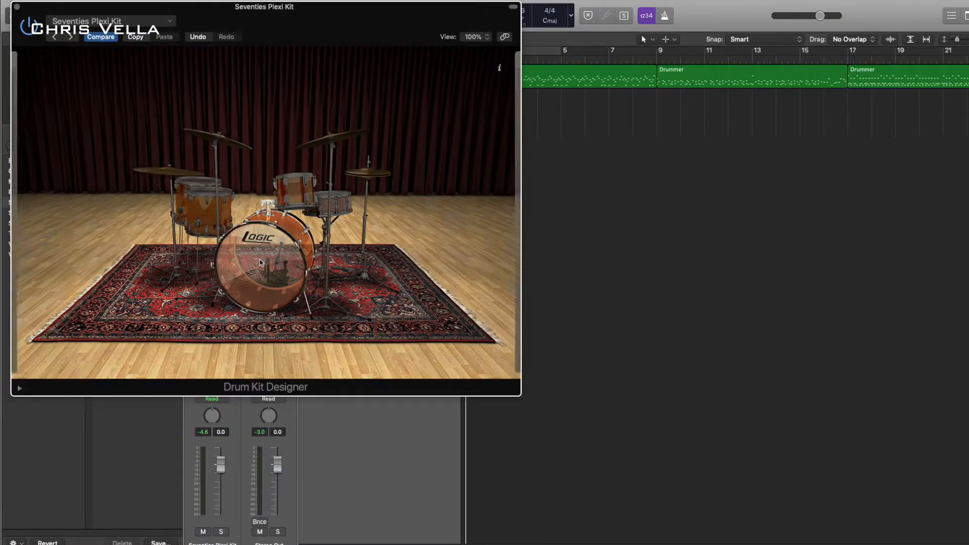
scroll(74, 236, down, 10)
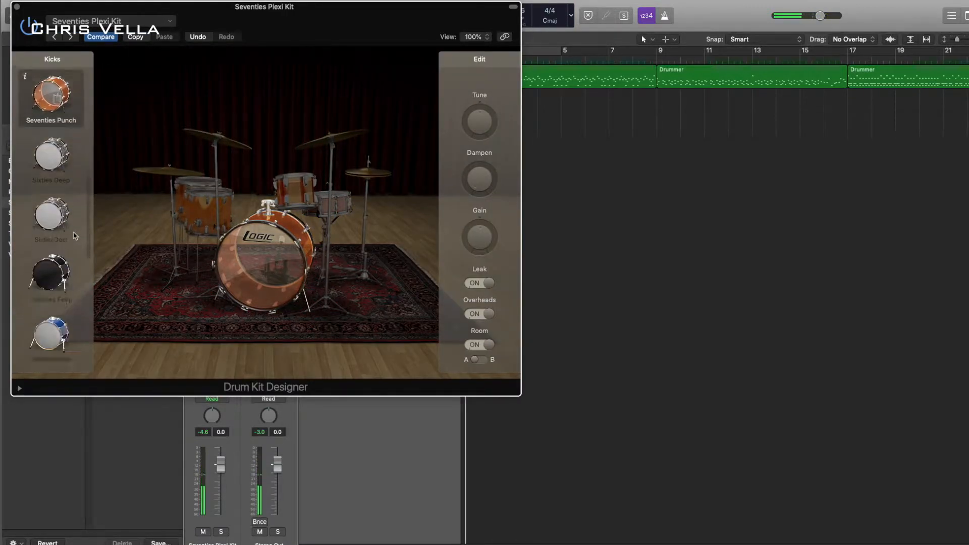
scroll(74, 235, up, 6)
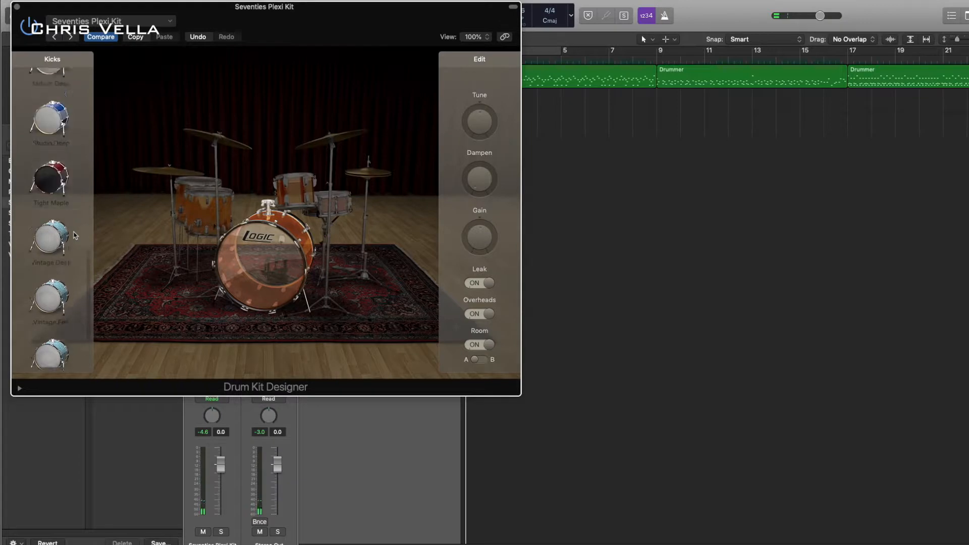
scroll(72, 233, up, 2)
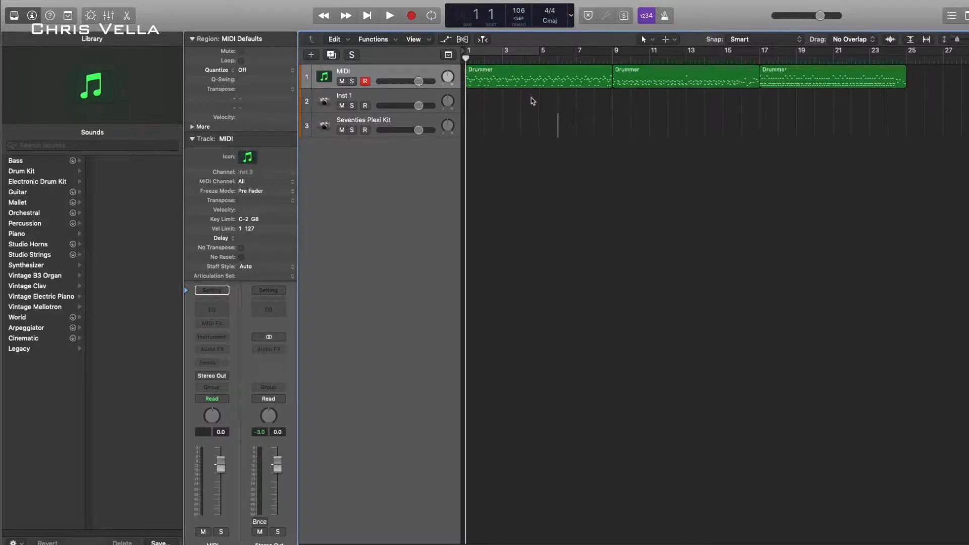
Move the three Drummer regions from the MIDI track to the Seventies Plexi Kit track and start playback.
drag(533, 101, 802, 83)
drag(509, 74, 509, 132)
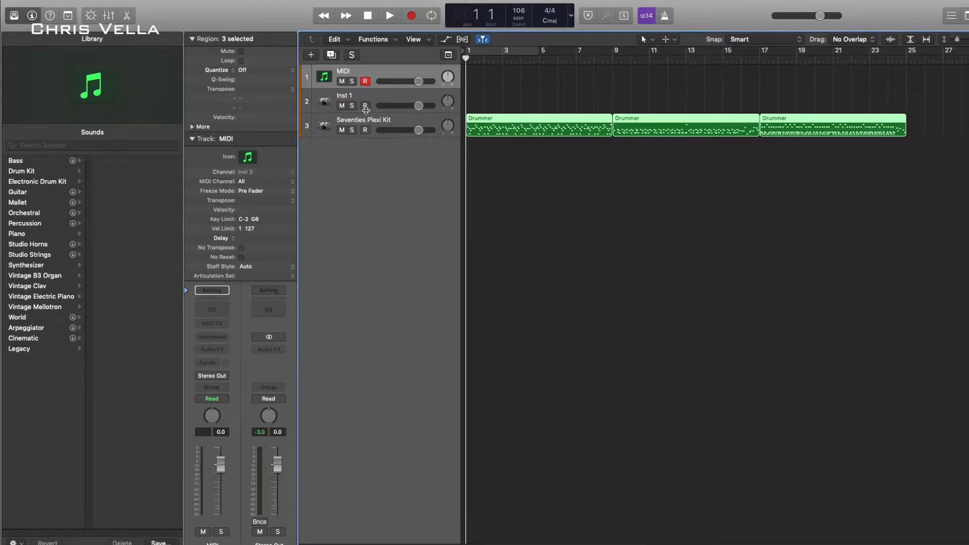
key(space)
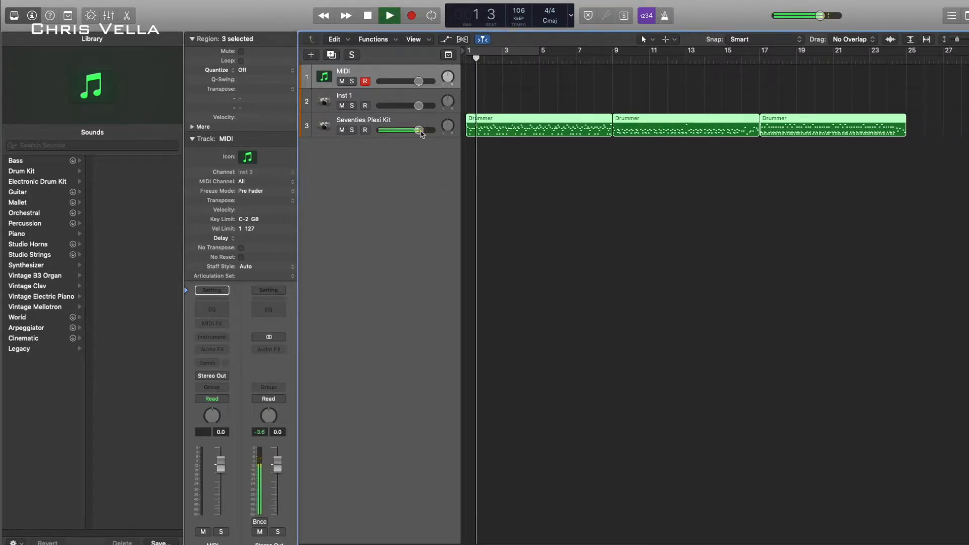
Open Drum Kit Designer on the Seventies Plexi Kit track and swap the kick for Birch Punch.
click(376, 123)
click(212, 336)
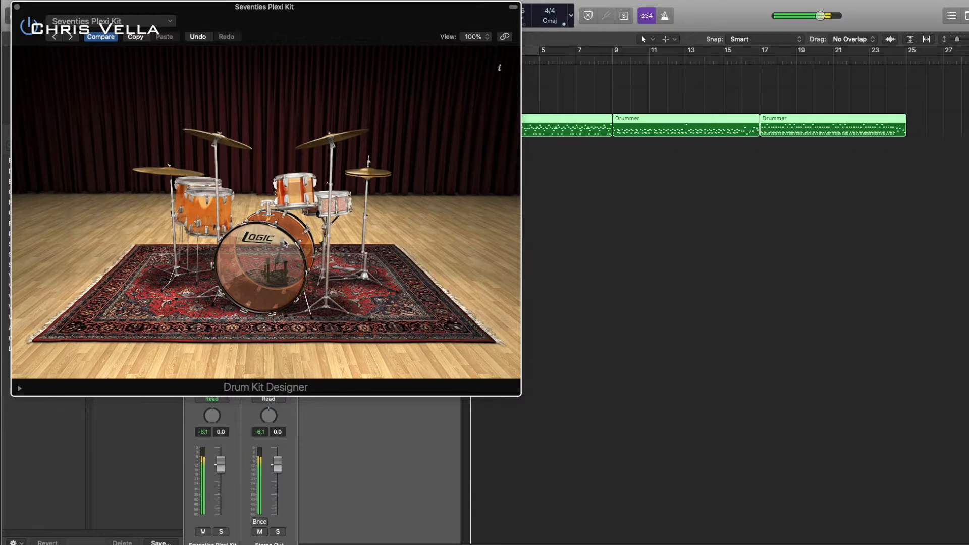
click(285, 243)
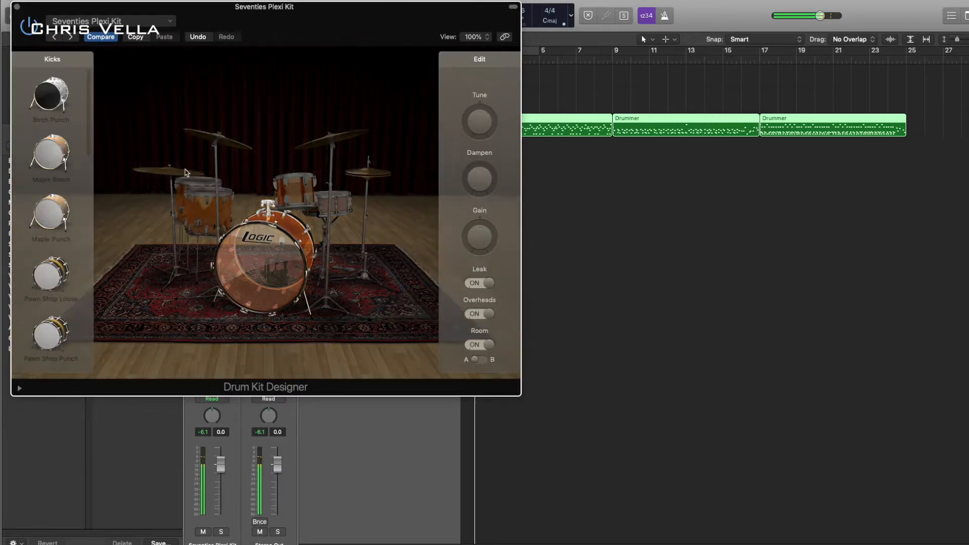
click(50, 95)
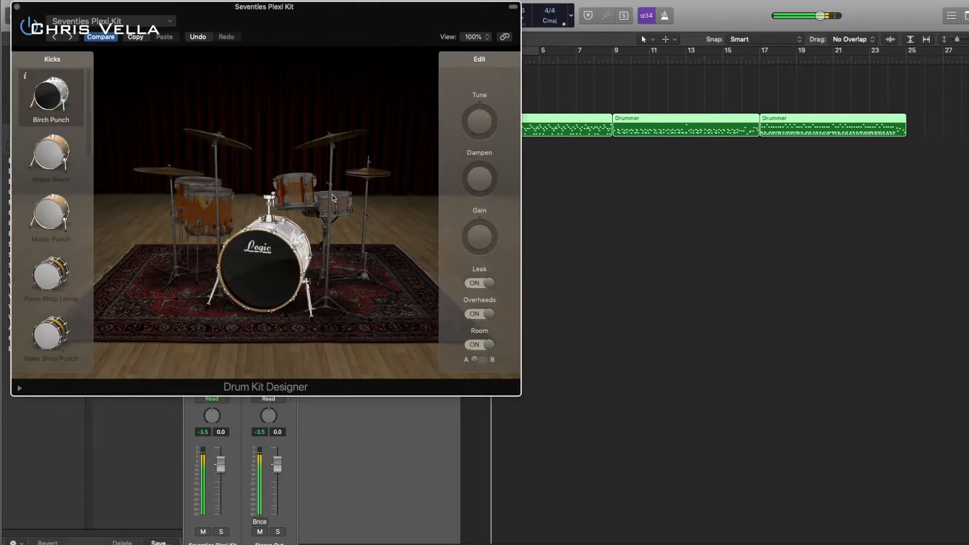
Replace the snare with Studio Maple after trying Vintage Brushes and Tight Maple, the latter tuned to -205 cent with added dampening.
click(331, 200)
scroll(60, 236, down, 1)
click(53, 256)
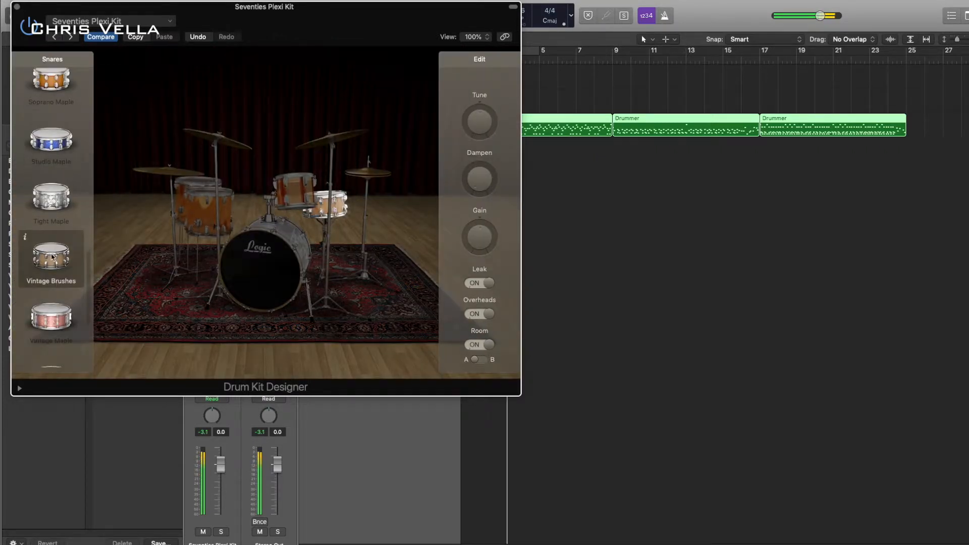
click(52, 198)
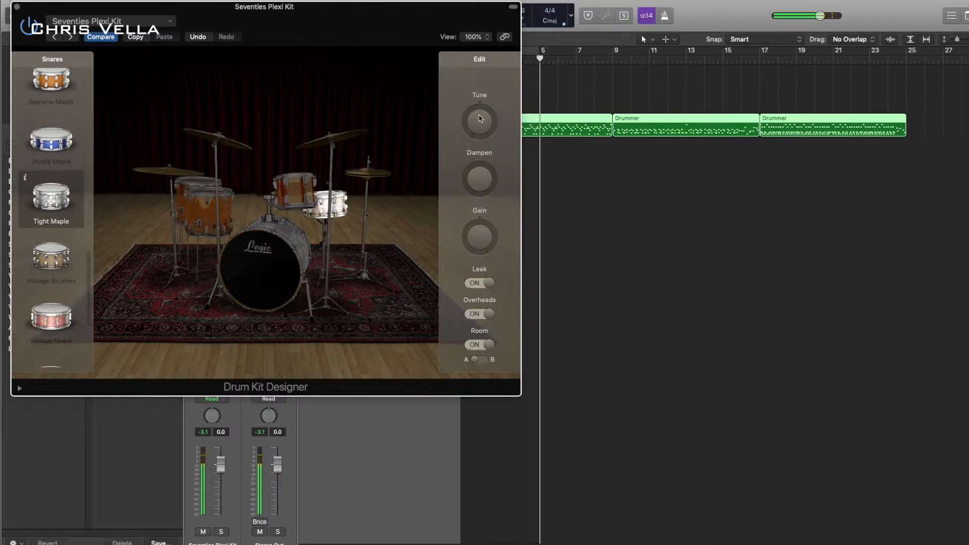
mouse_move(486, 171)
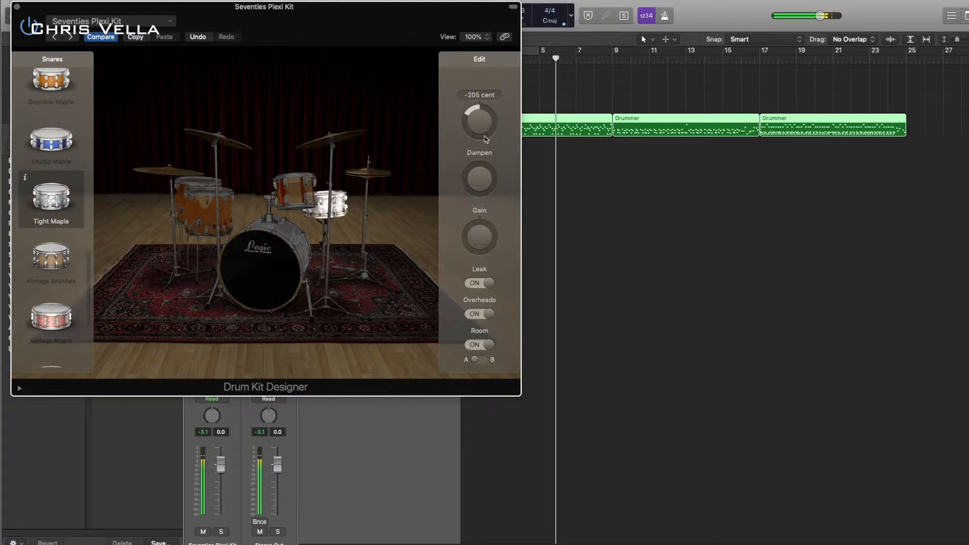
scroll(75, 181, up, 2)
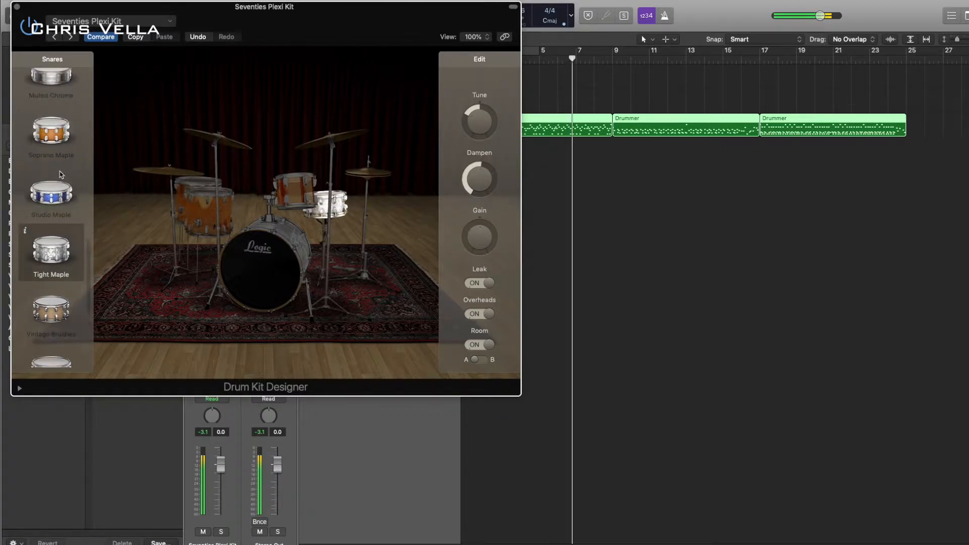
click(61, 177)
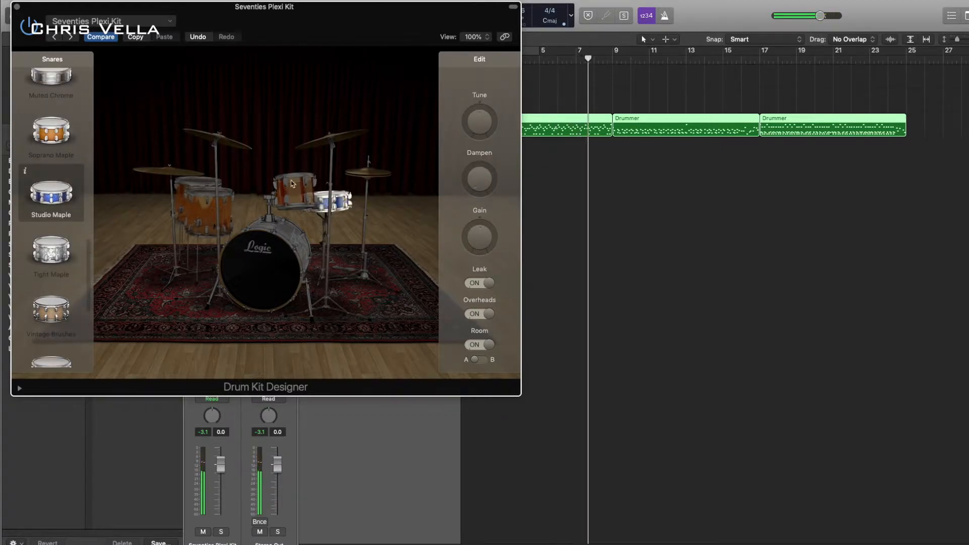
Try the Vintage Dark hi-hat, settle on Vintage Muted, tune it to about +155 cent and raise its gain.
click(369, 176)
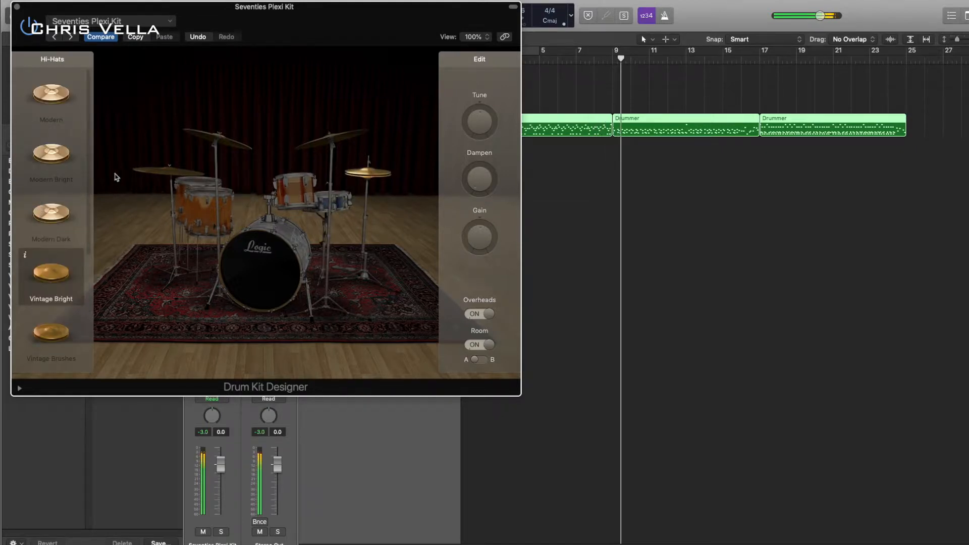
scroll(57, 165, down, 5)
scroll(57, 167, down, 1)
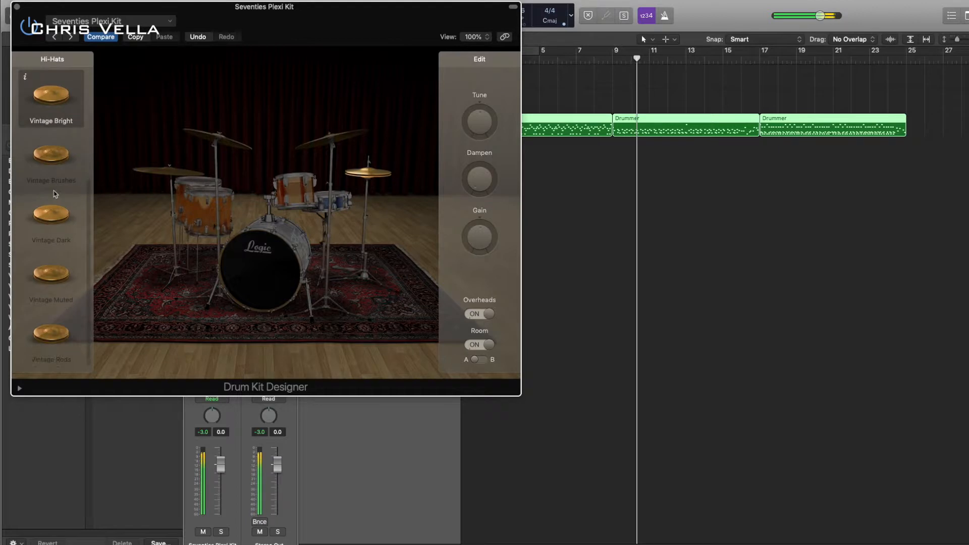
click(53, 209)
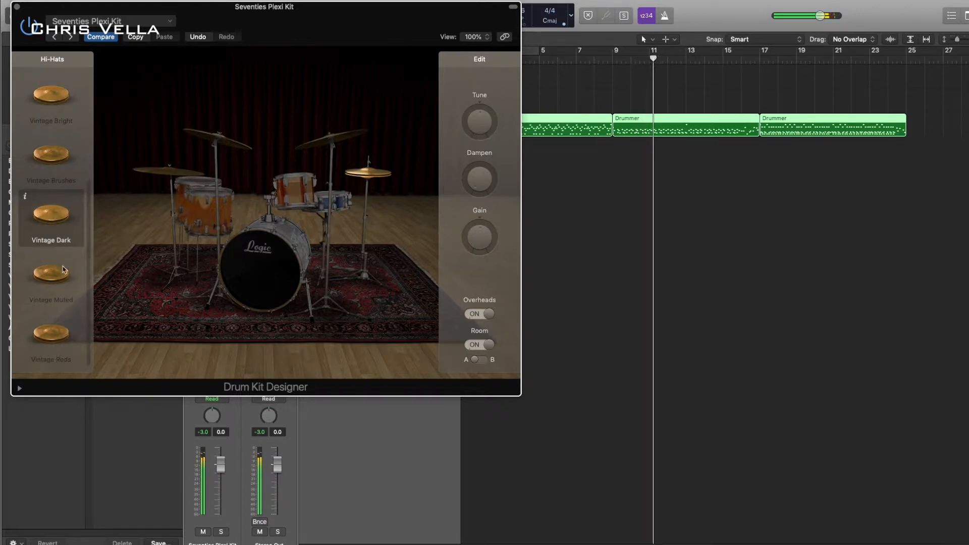
click(59, 271)
drag(482, 120, 486, 110)
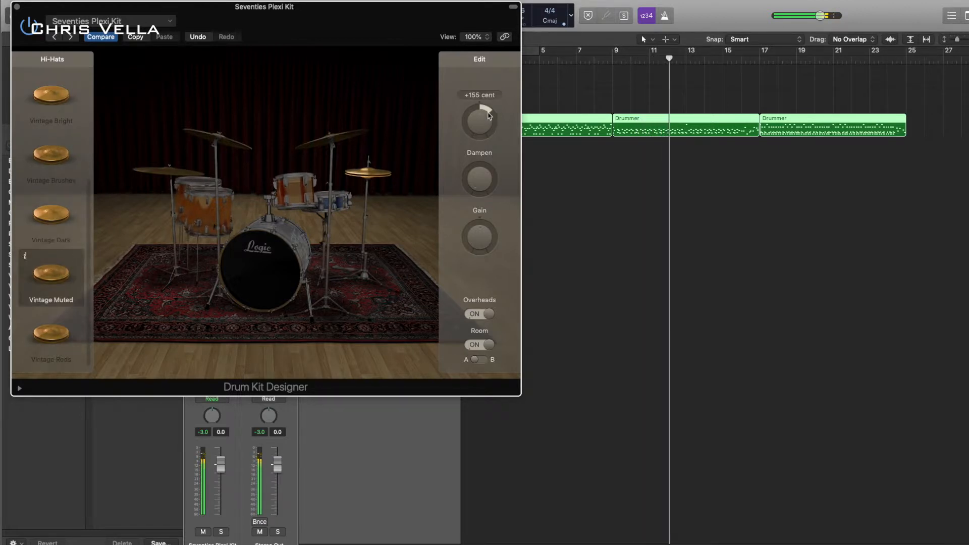
mouse_move(482, 224)
mouse_down()
mouse_move(491, 245)
mouse_move(481, 208)
mouse_up()
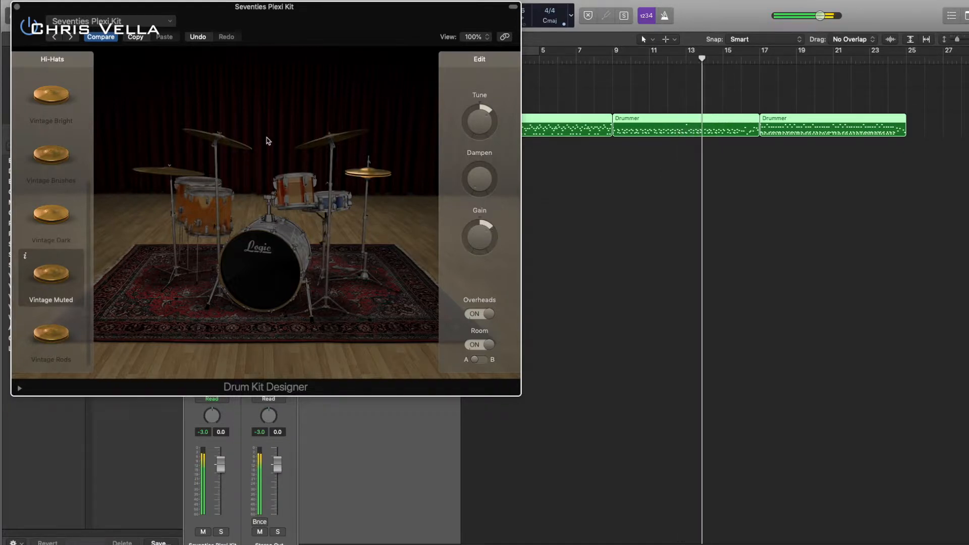
Replace the toms with the Modern Maple set after trying Classic Sixties.
click(210, 203)
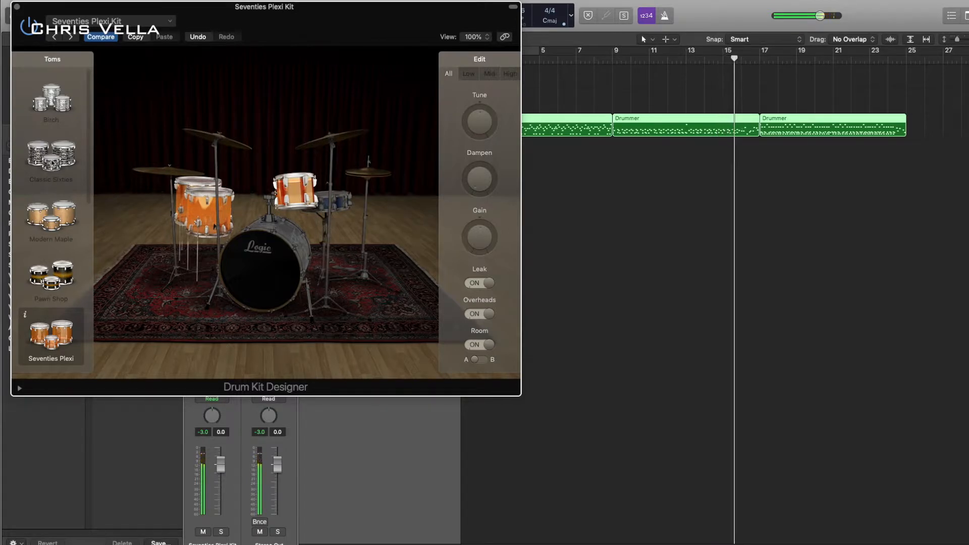
click(57, 132)
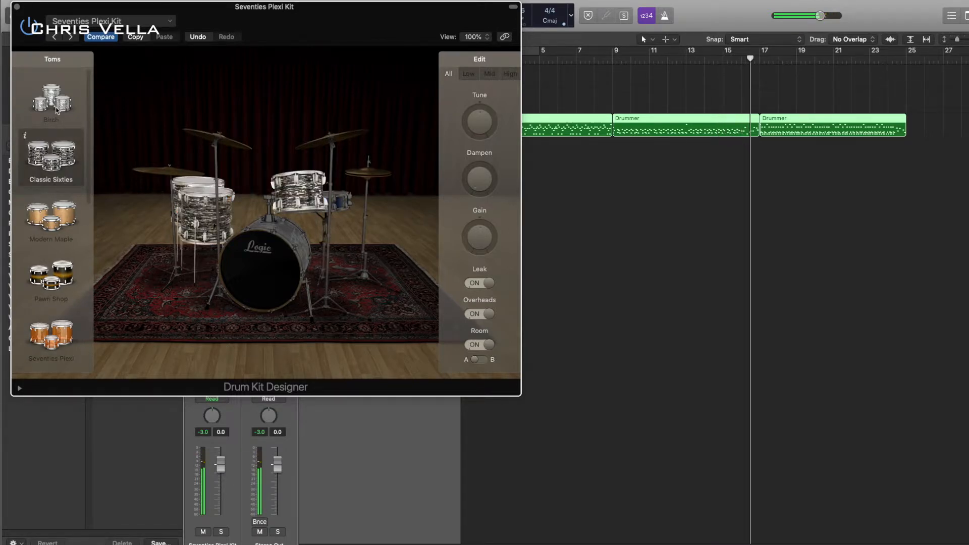
click(59, 230)
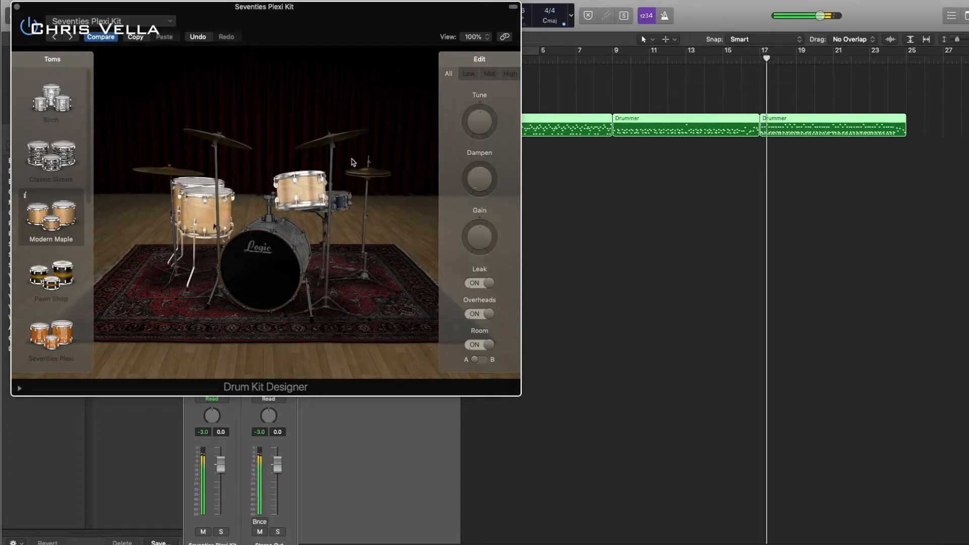
Replace the ride cymbal with Modern Dark after trying Vintage Dark, and adjust its dampening.
click(179, 172)
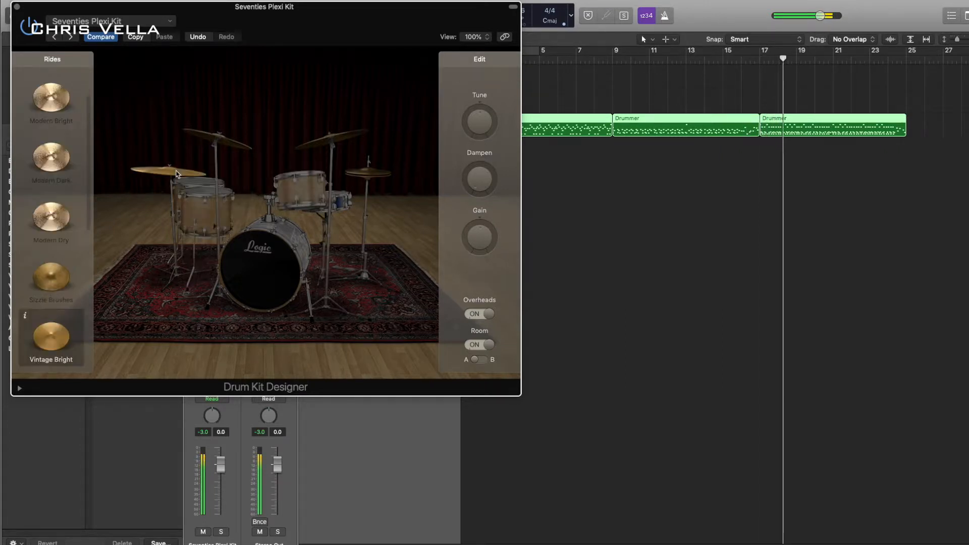
scroll(55, 273, down, 5)
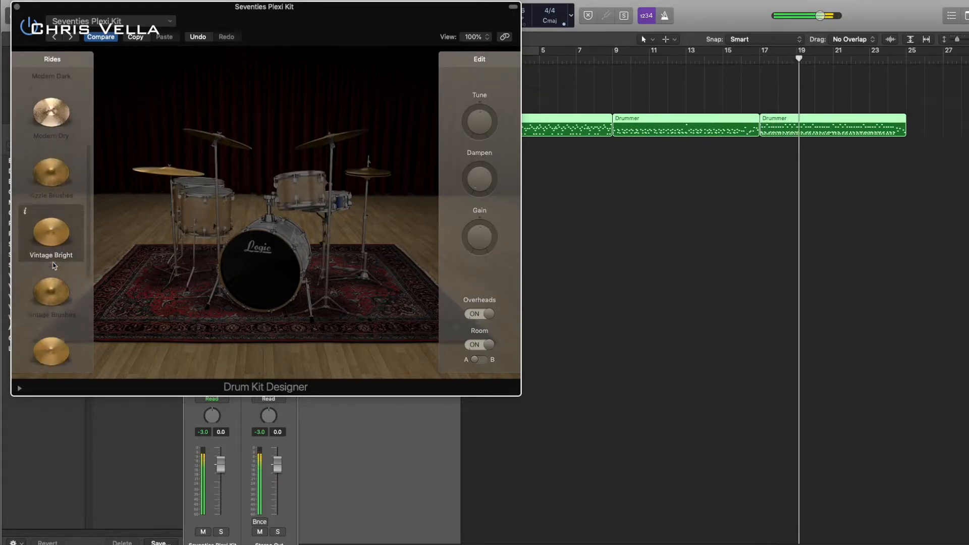
click(52, 271)
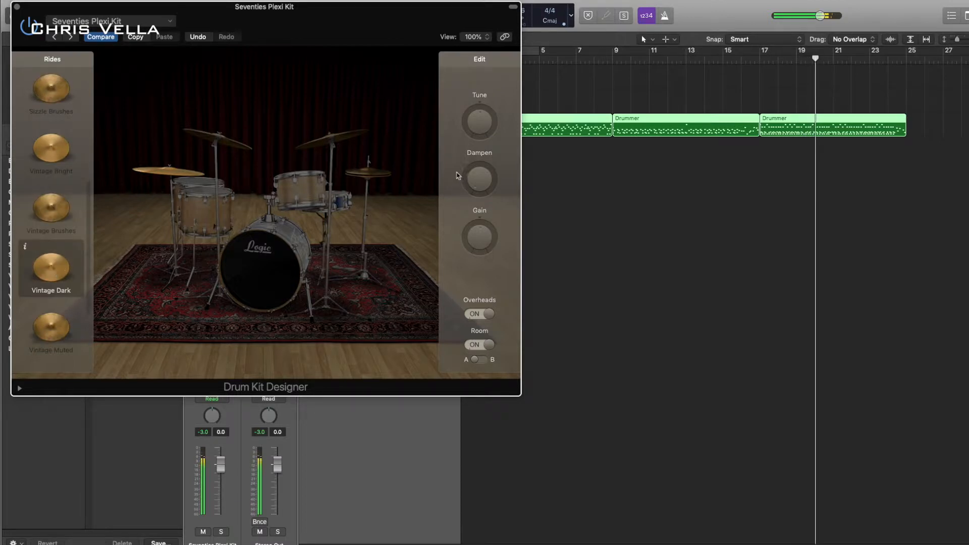
scroll(62, 151, up, 4)
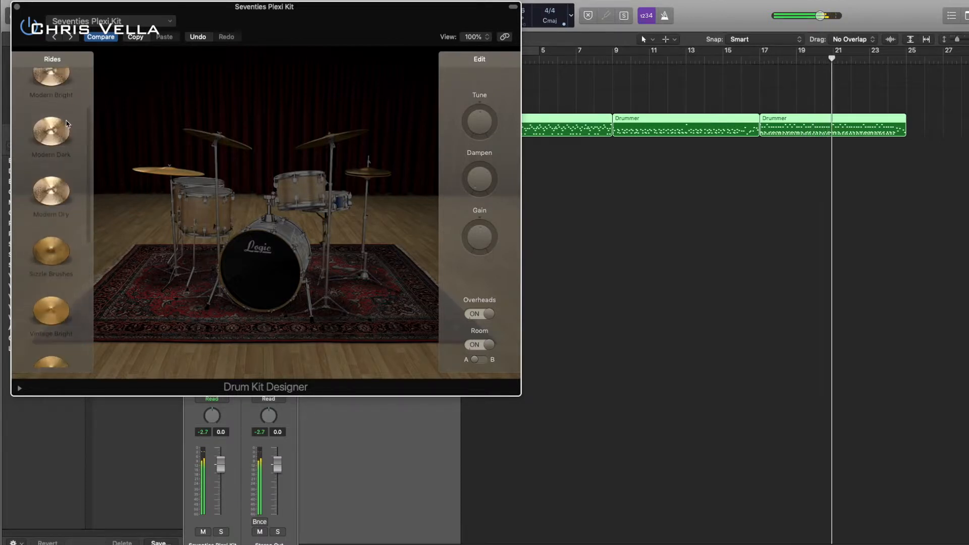
click(51, 146)
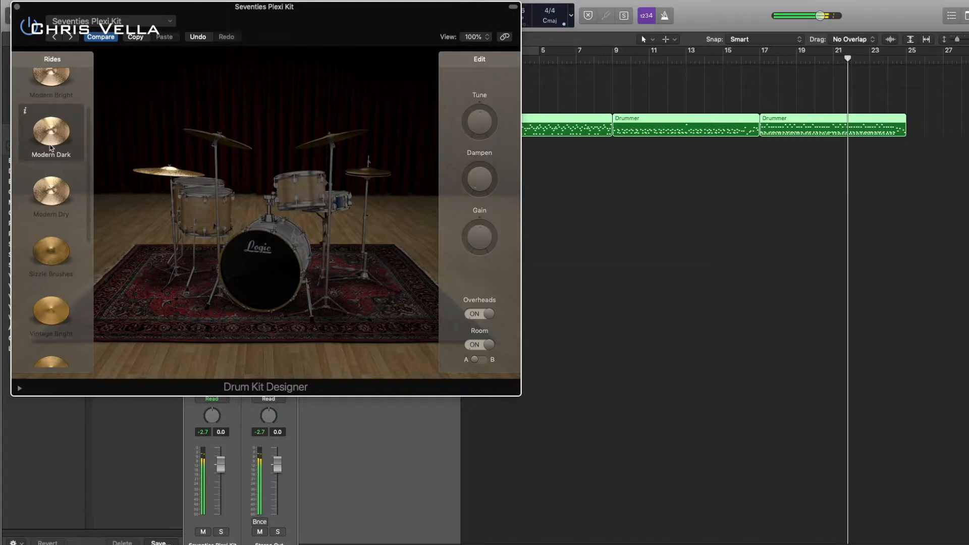
scroll(50, 147, up, 1)
scroll(51, 147, up, 2)
drag(477, 174, 481, 163)
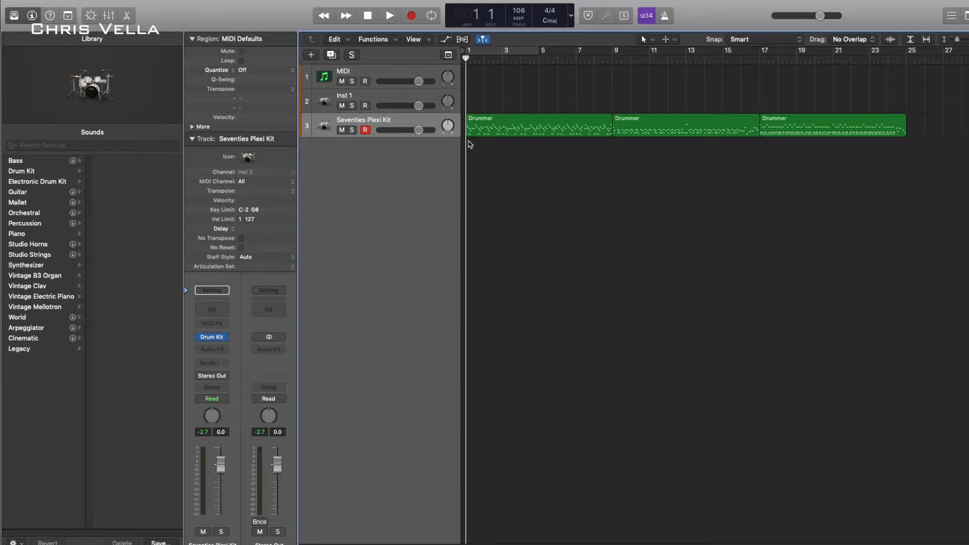
Show the mixer and add separate output channels for the individual drums and room mics of the Seventies Plexi Kit.
key(x)
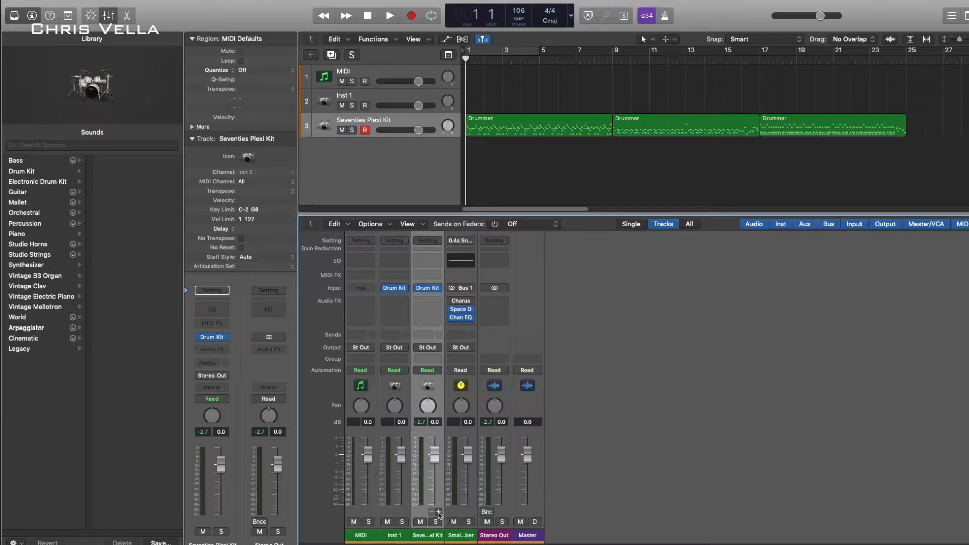
click(438, 512)
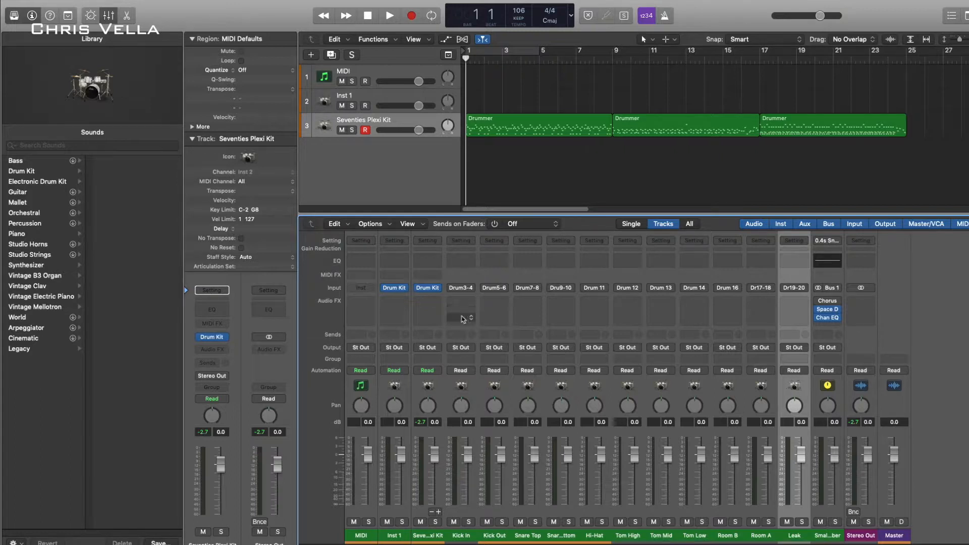
Play the beat, set the Kick In channel to -0.2 dB and solo the kick and snare channels one at a time.
key(space)
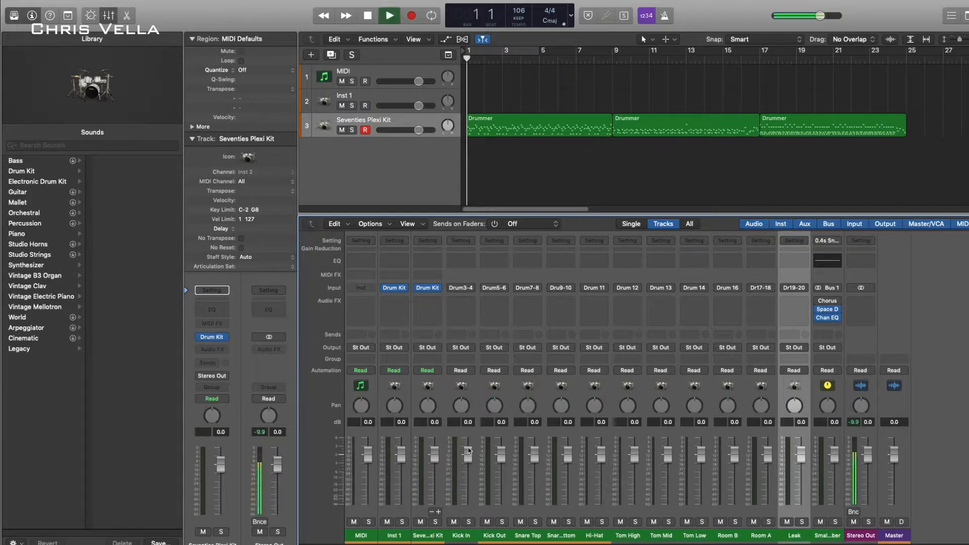
click(466, 463)
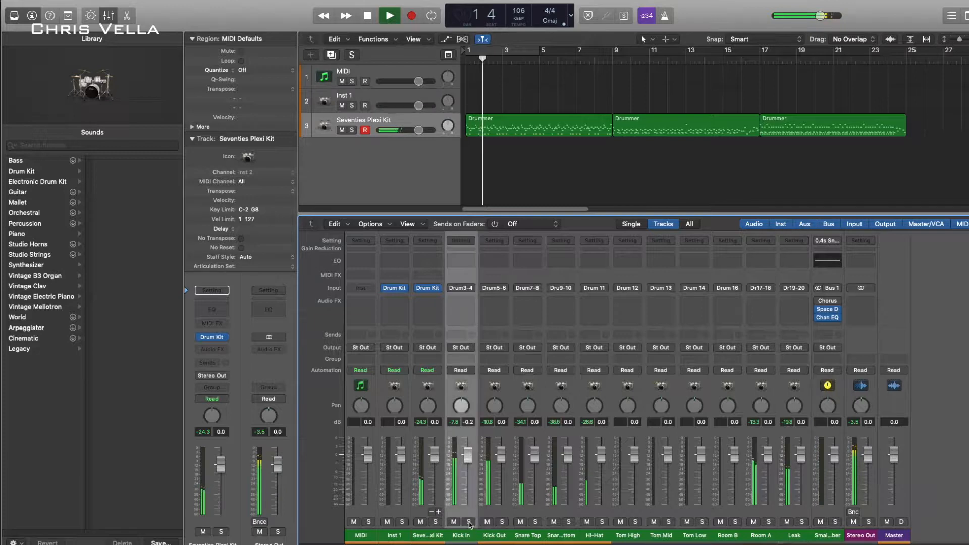
click(469, 521)
alt+click(502, 521)
alt+click(535, 522)
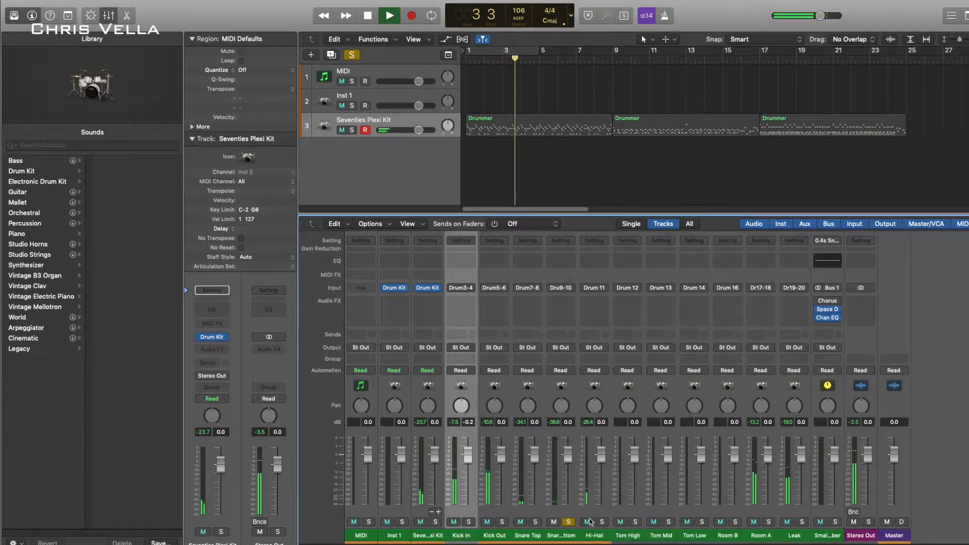
Solo the Hi-Hat channel, pan it to -37 and turn its solo off again.
alt+click(601, 522)
drag(594, 406, 594, 424)
click(602, 522)
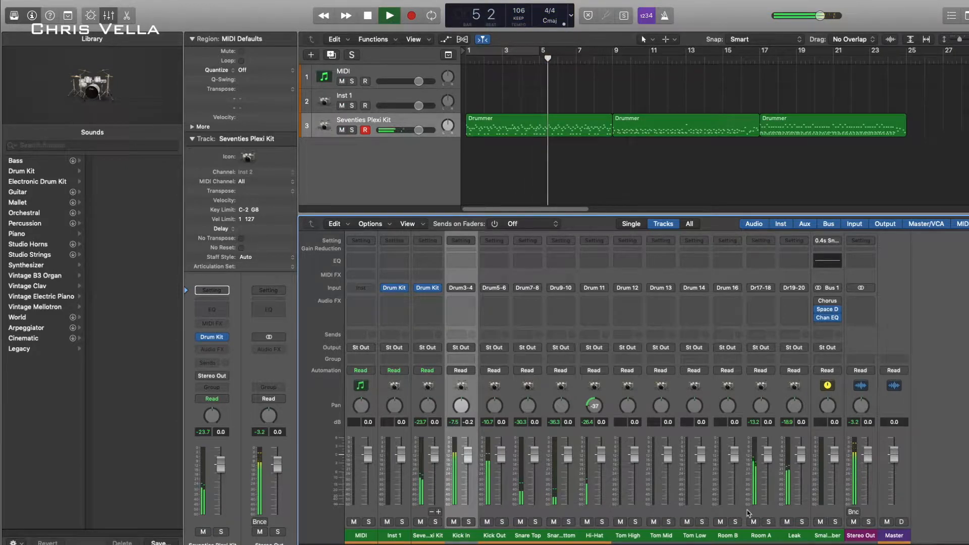
Solo the Room A and Leak channels during playback and set the Leak channel to -0.5 dB.
click(767, 522)
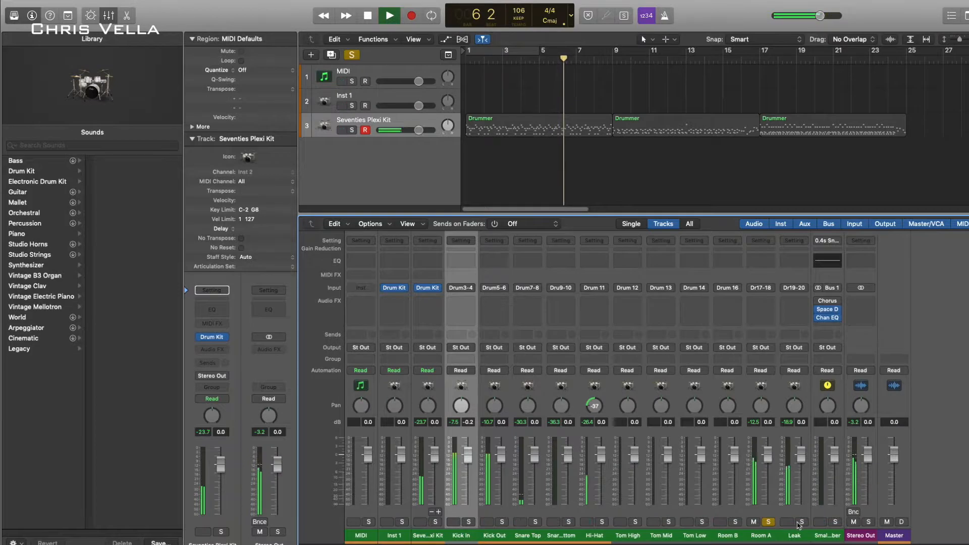
alt+click(802, 522)
drag(800, 454, 800, 445)
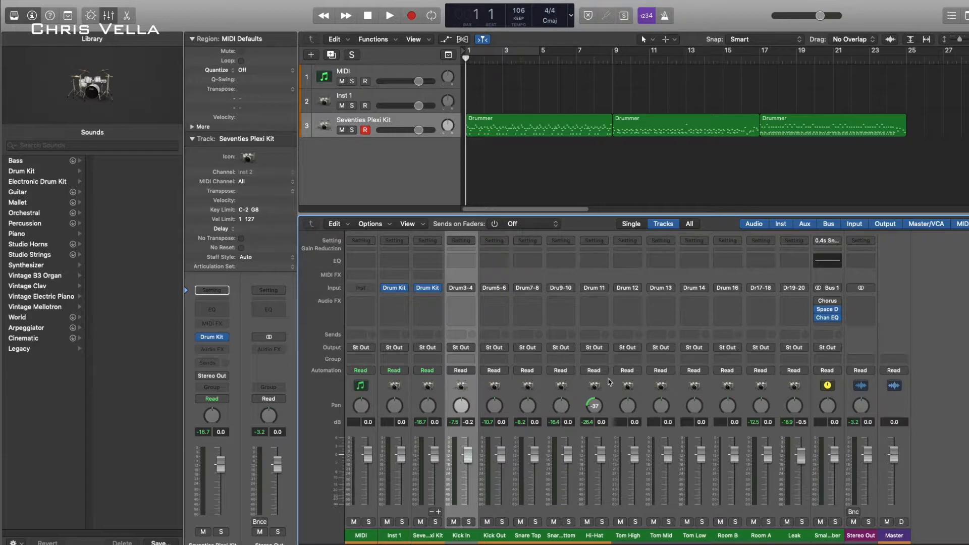
Select the mixer channels group by group: both kick channels, both snare channels, and the three tom channels.
shift+click(498, 536)
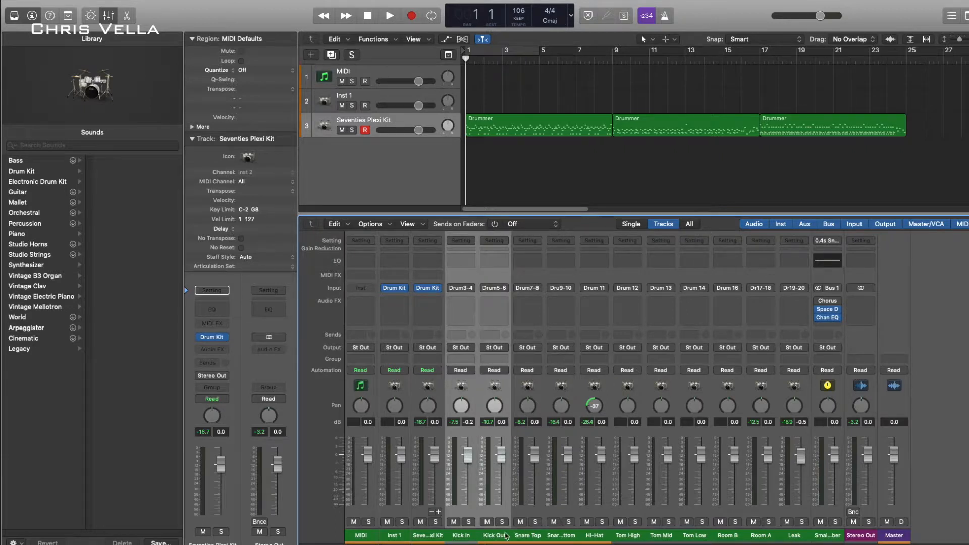
click(528, 536)
shift+click(560, 536)
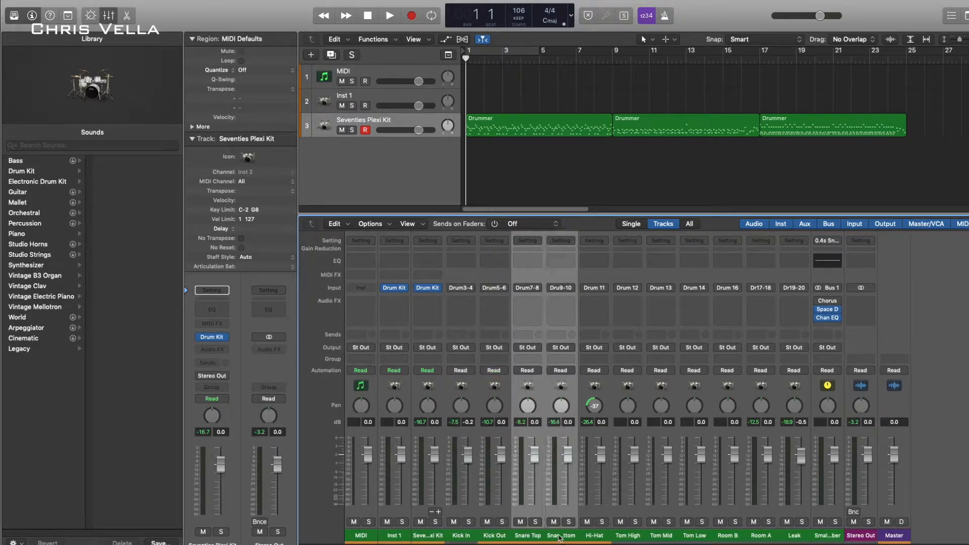
click(620, 535)
shift+click(695, 534)
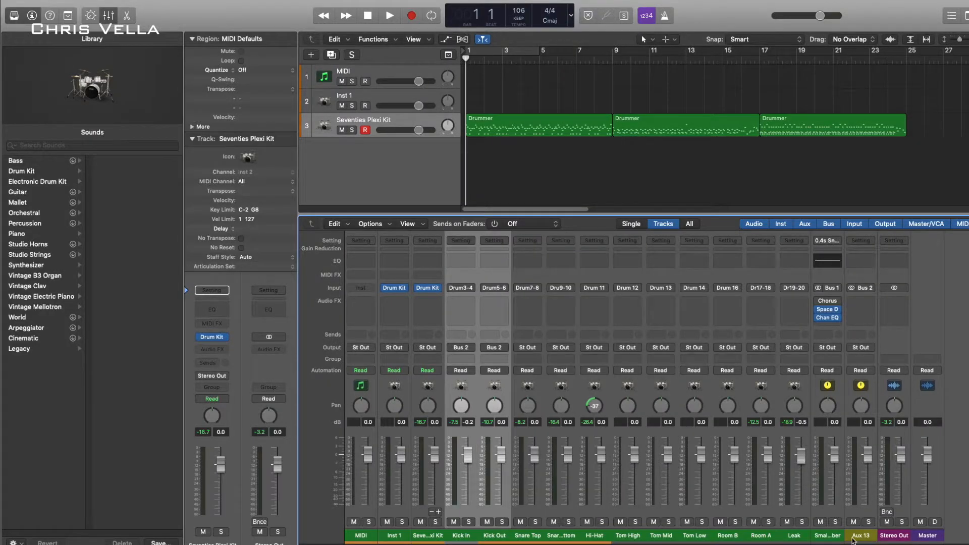
Rename the Bus 2 aux channel for the kick channels as KICK.
double_click(853, 537)
text(KICK)
key(Return)
Route the Snare Top and Snare Bottom channels to Bus 3 and name the resulting aux channel SNARE.
click(527, 536)
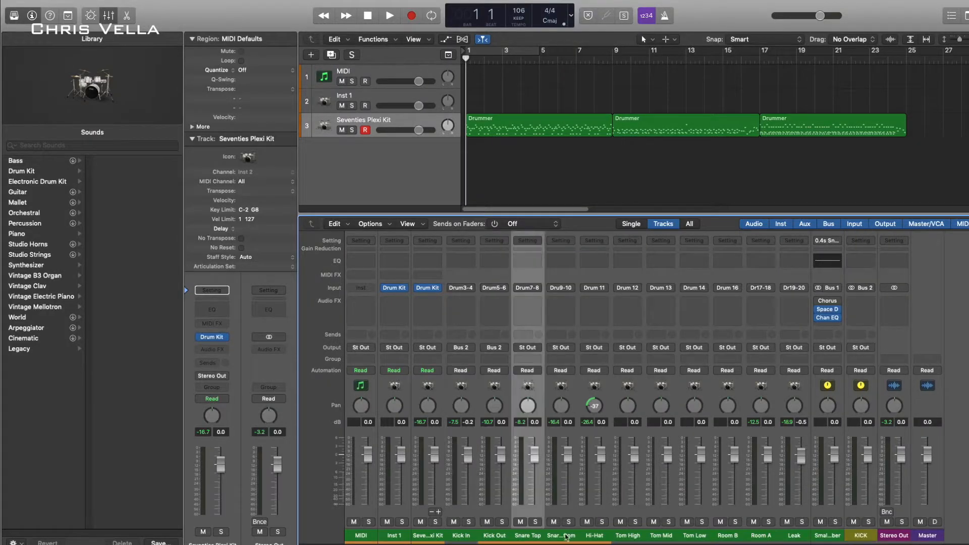
shift+click(564, 535)
click(561, 348)
click(651, 394)
double_click(894, 535)
Route the Tom High, Tom Mid and Tom Low channels to Bus 4 and name the resulting aux channel TOMS.
click(630, 536)
shift+click(694, 535)
click(627, 348)
mouse_move(641, 392)
click(720, 265)
double_click(927, 535)
text(TOMS)
key(Return)
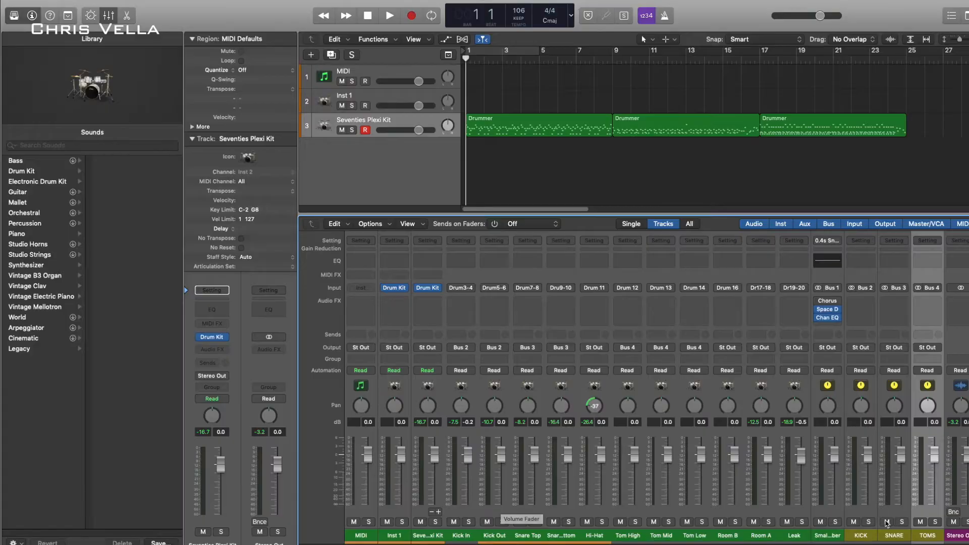
Audition the Seventies Plexi Kit channel in solo, and play the beat again with all channels on.
click(894, 536)
click(925, 534)
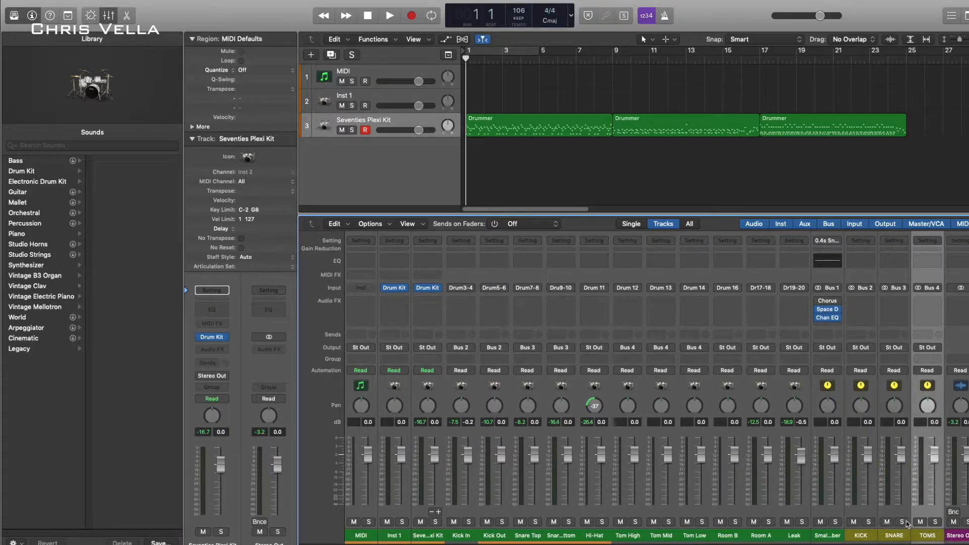
click(424, 538)
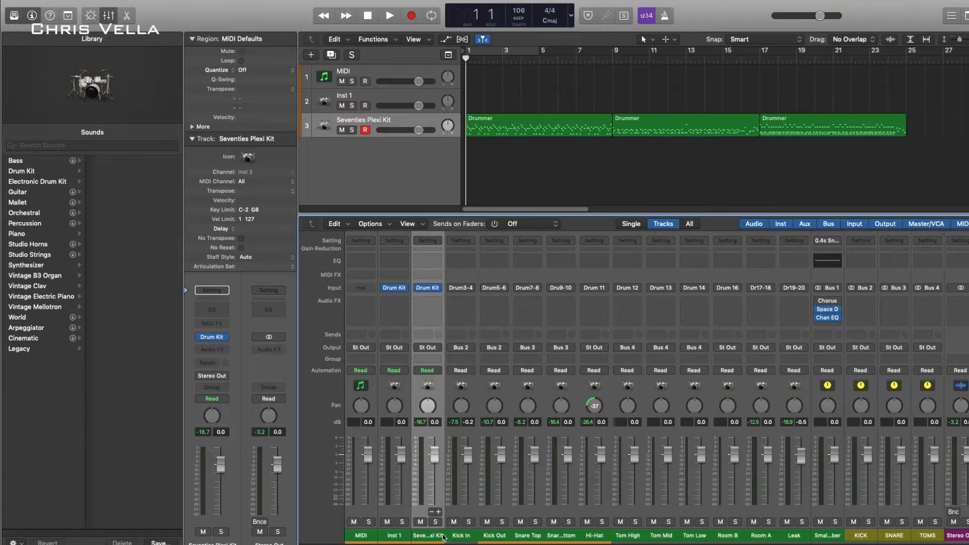
click(436, 523)
key(space)
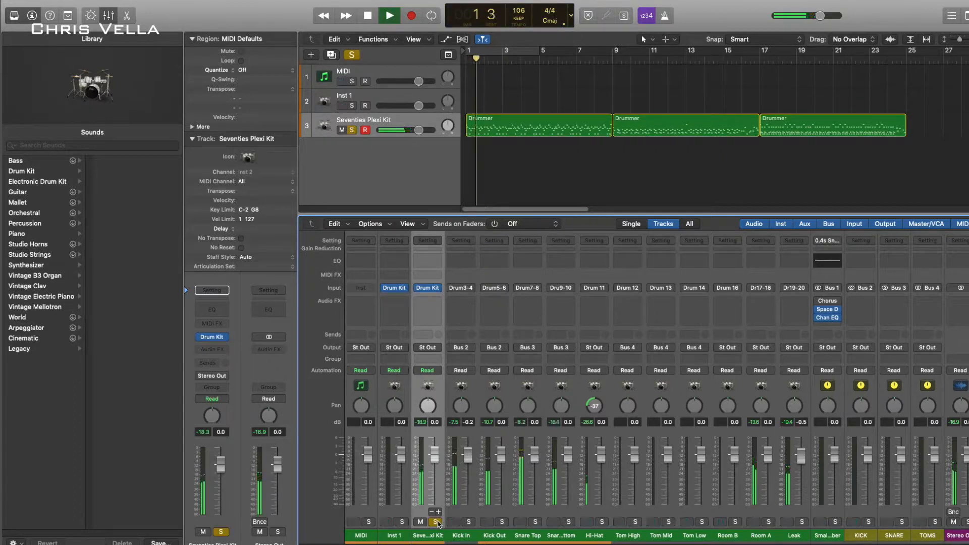
key(space)
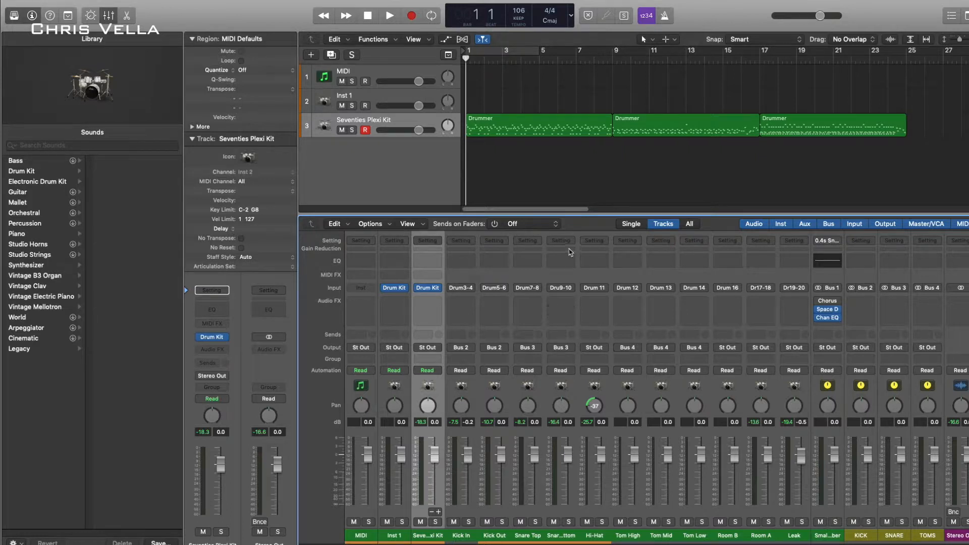
key(space)
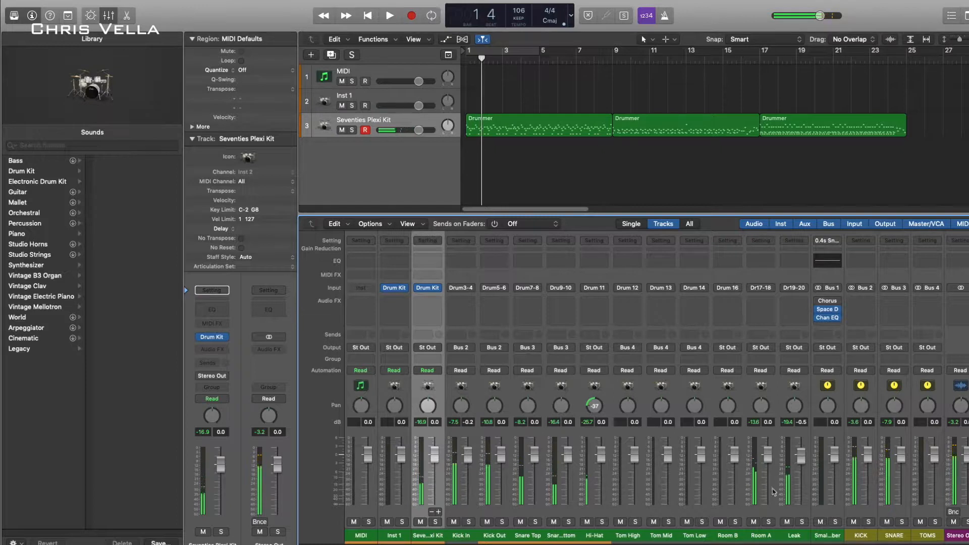
Pull down all faders from Seventies Plexi Kit through Leak, and raise Kick In to -2.3 dB and Kick Out to about -5.2 dB during playback.
click(792, 536)
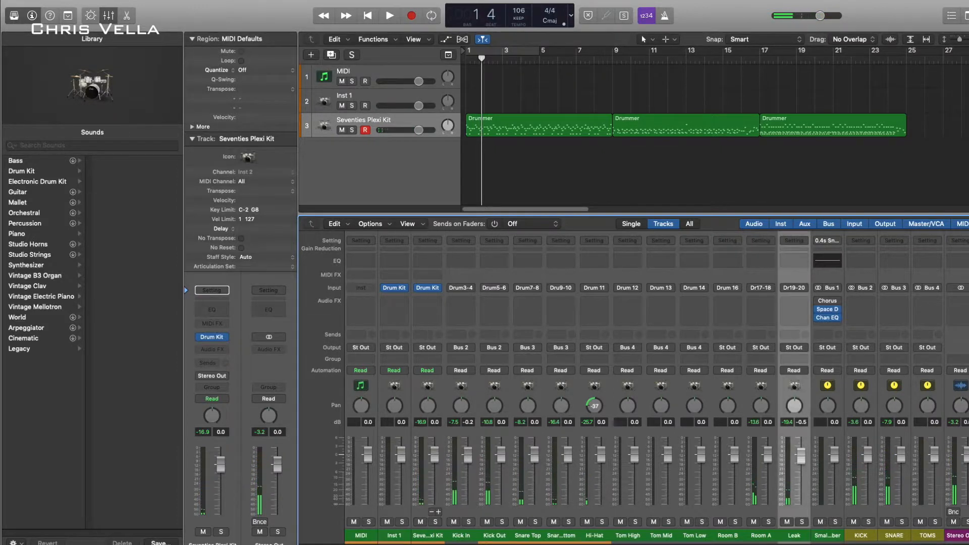
shift+click(424, 537)
drag(434, 455, 468, 460)
click(463, 537)
key(space)
drag(501, 503, 500, 469)
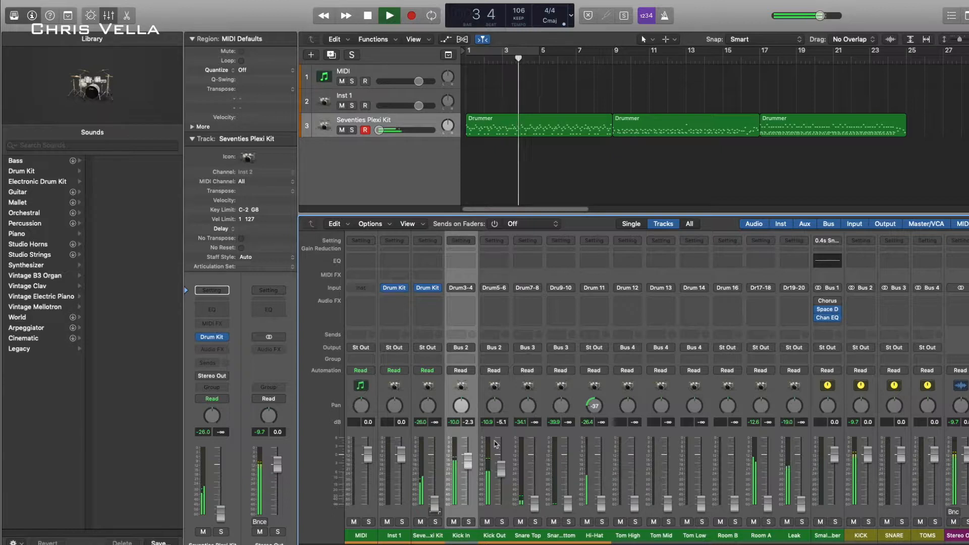
Raise Snare Top to about -4 dB, the snare bottom to -7.8, Hi-Hat to -9.8, Room A to about -7 and Leak to -8.6 dB.
drag(534, 503, 534, 465)
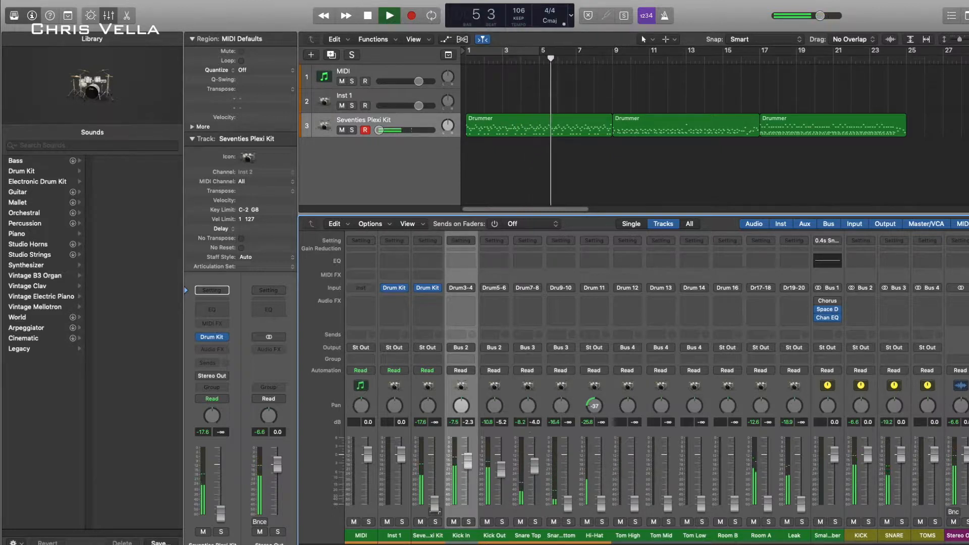
drag(568, 503, 567, 473)
drag(600, 503, 600, 479)
drag(768, 504, 768, 474)
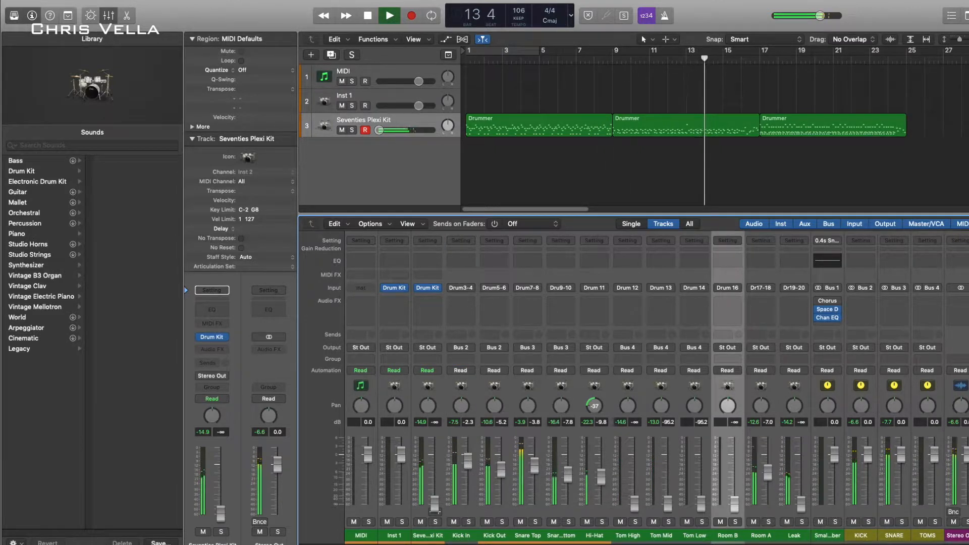
drag(801, 503, 801, 474)
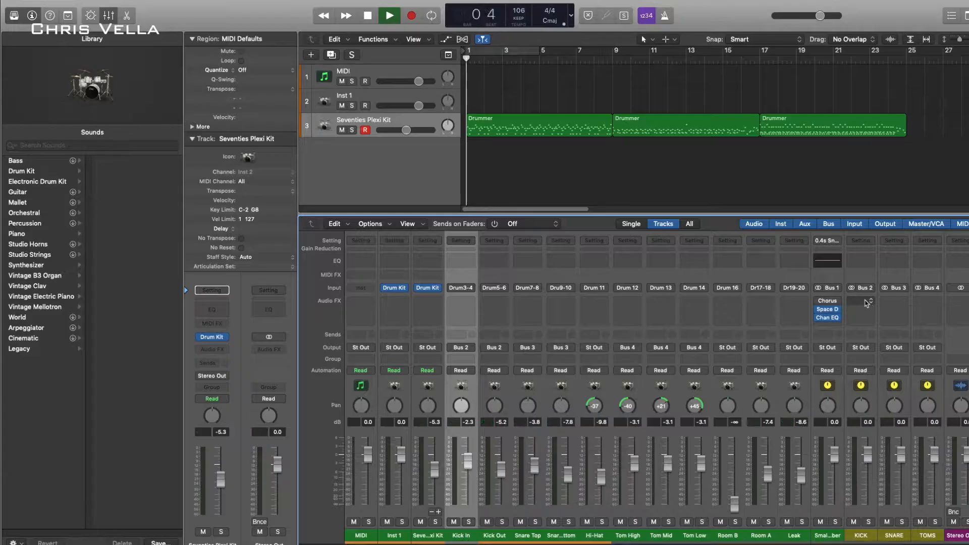
Insert the UAD UA 1176AE compressor on the KICK bus and raise its input to about 24.
click(869, 302)
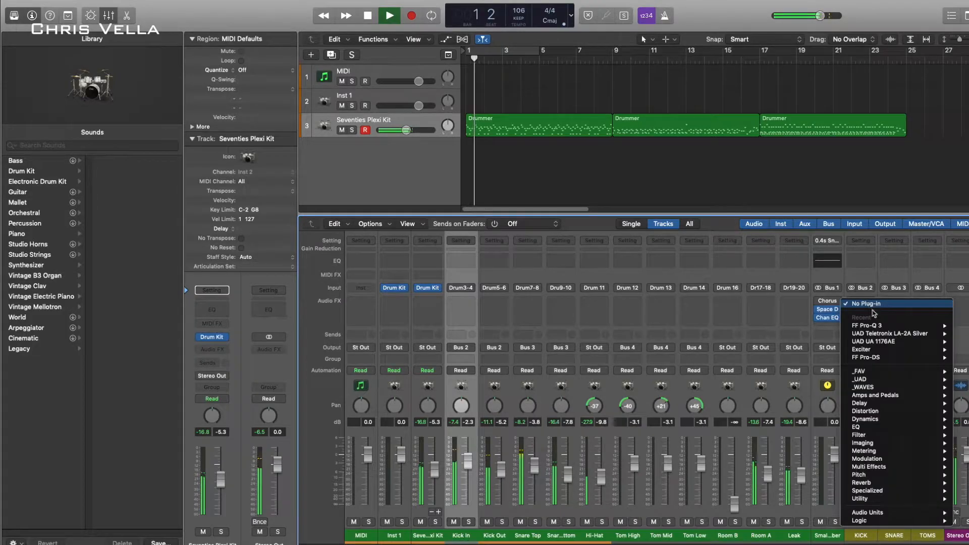
click(903, 341)
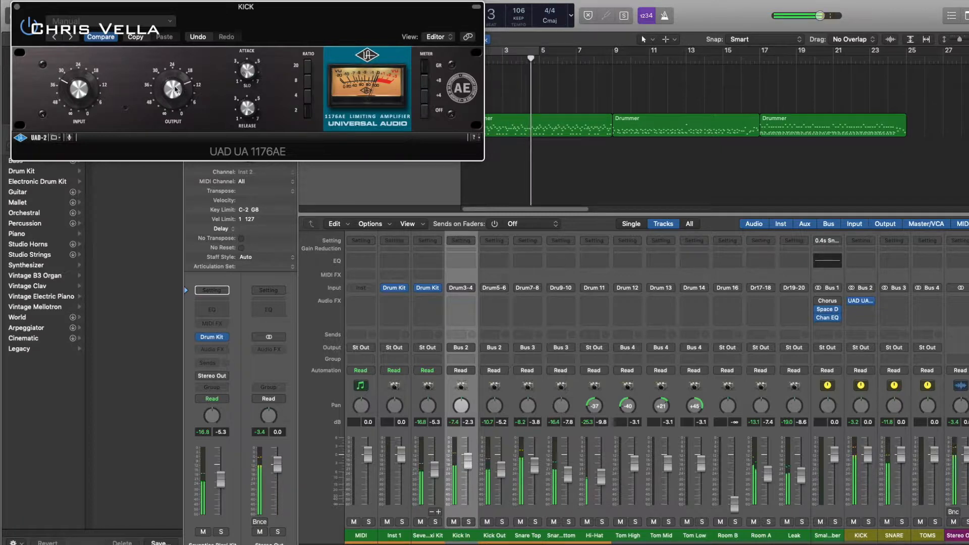
drag(78, 62, 81, 84)
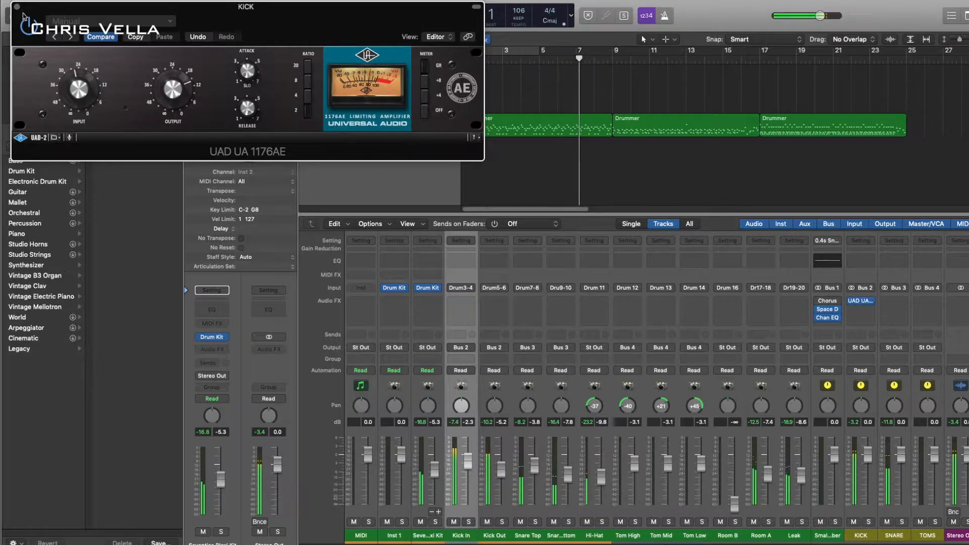
click(16, 7)
key(space)
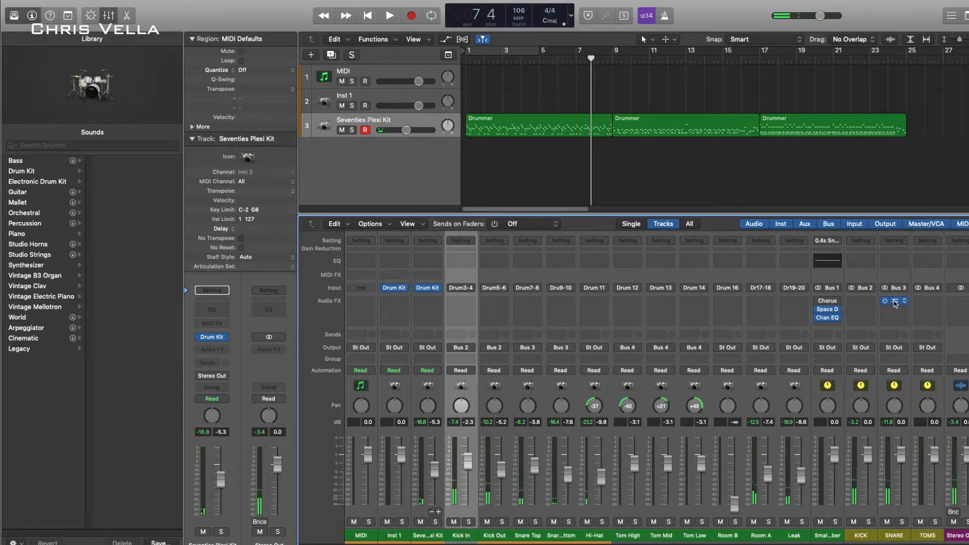
Raise the input of the UAD UA 1176AE on the SNARE bus during playback and set the bus fader to -0.7 dB.
key(space)
click(892, 302)
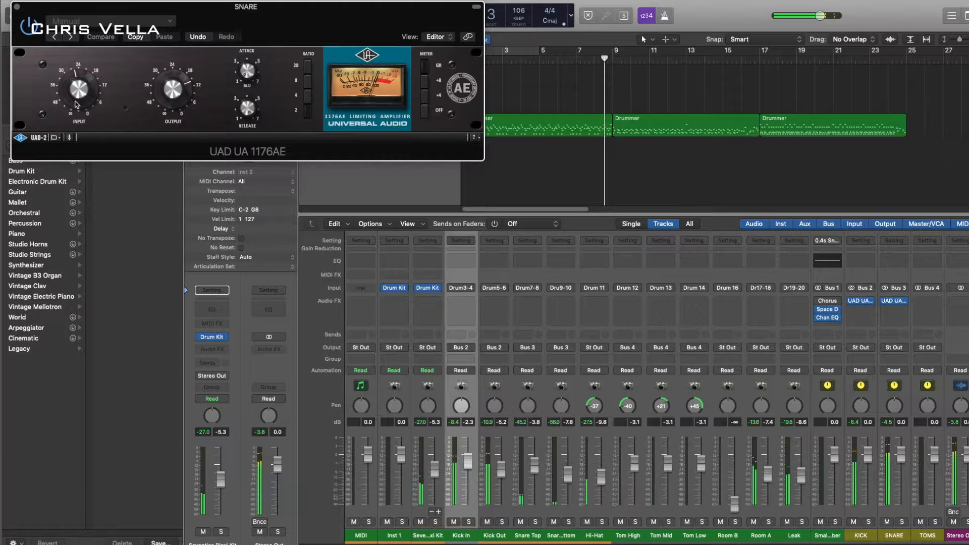
drag(75, 105, 83, 88)
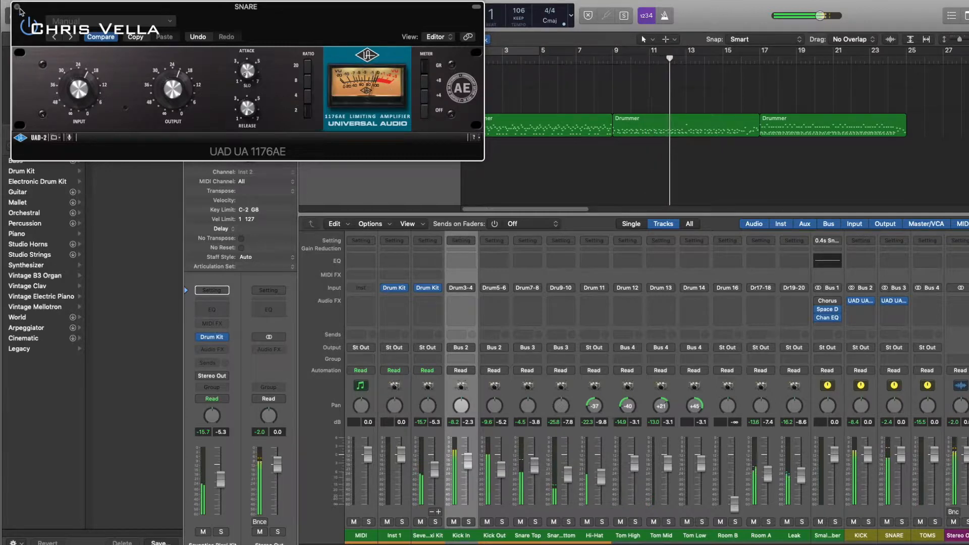
click(17, 7)
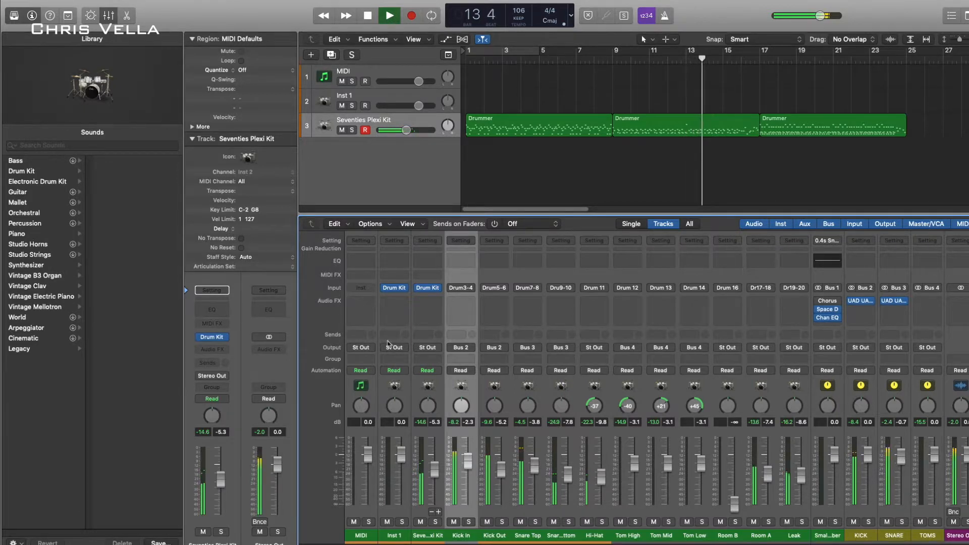
drag(827, 300, 430, 303)
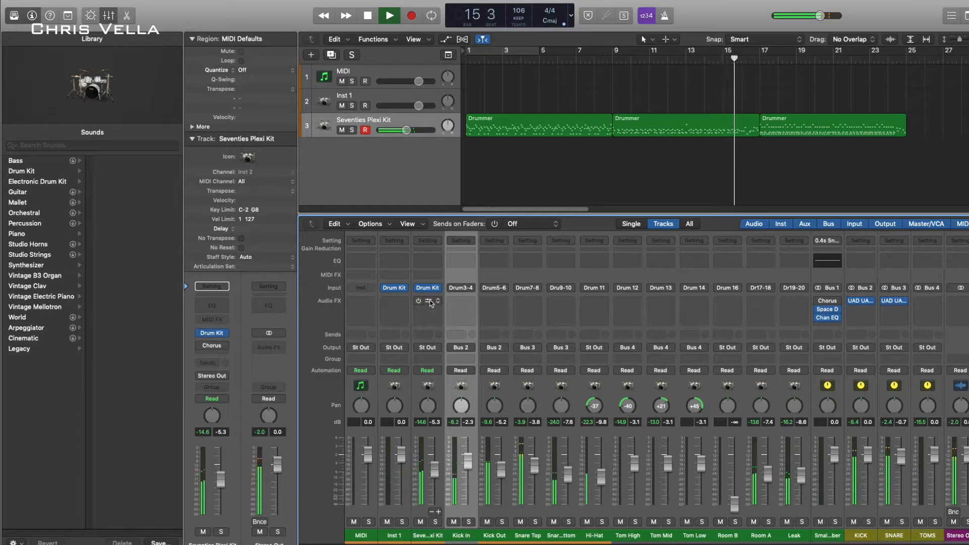
click(430, 302)
click(452, 323)
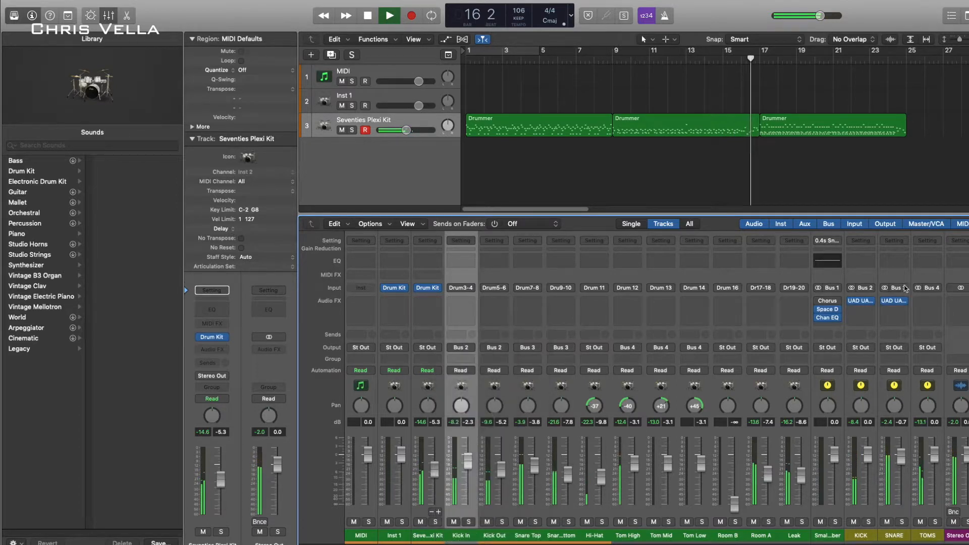
Copy the UAD UA 1176AE compressor to the Seventies Plexi Kit channel and lower that channel to -10.2 dB.
drag(872, 299, 426, 301)
click(427, 300)
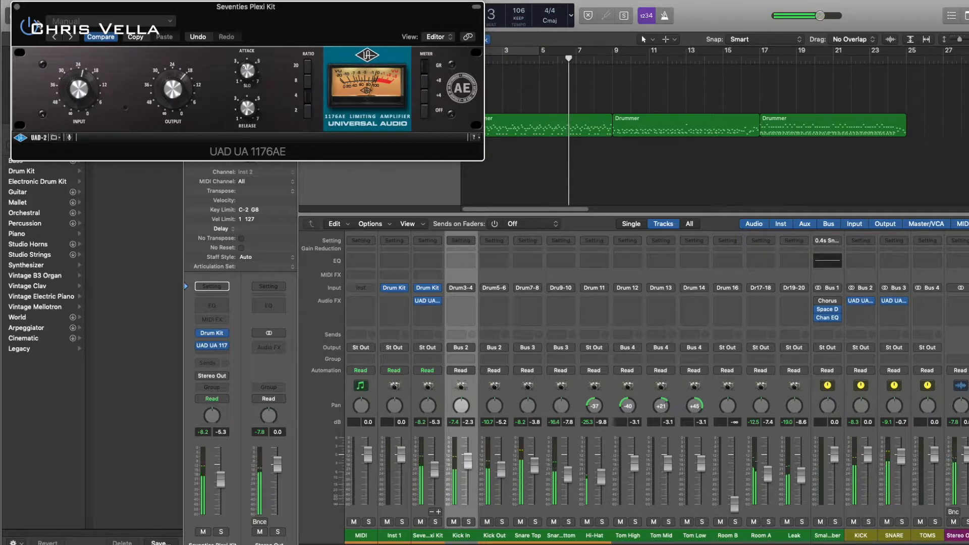
click(16, 8)
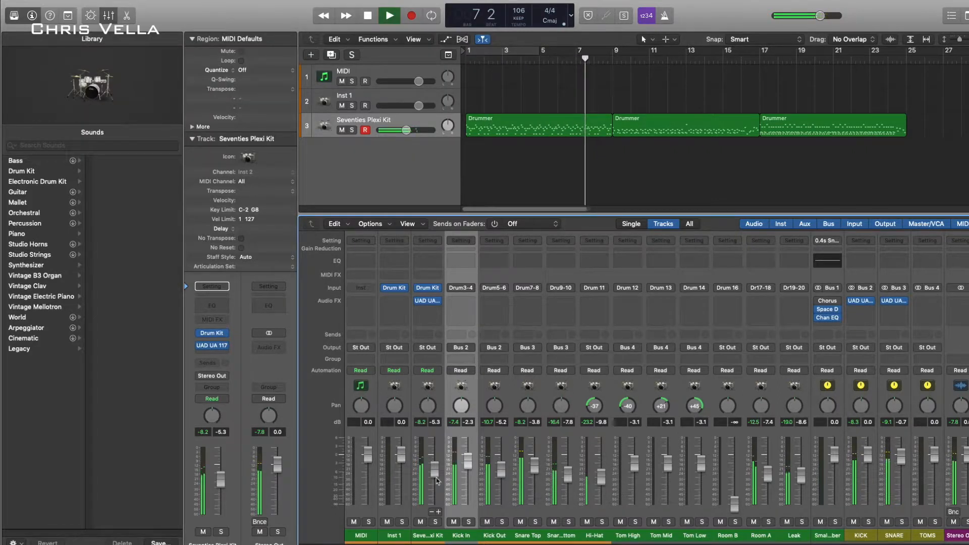
scroll(401, 456, down, 1)
drag(434, 469, 434, 477)
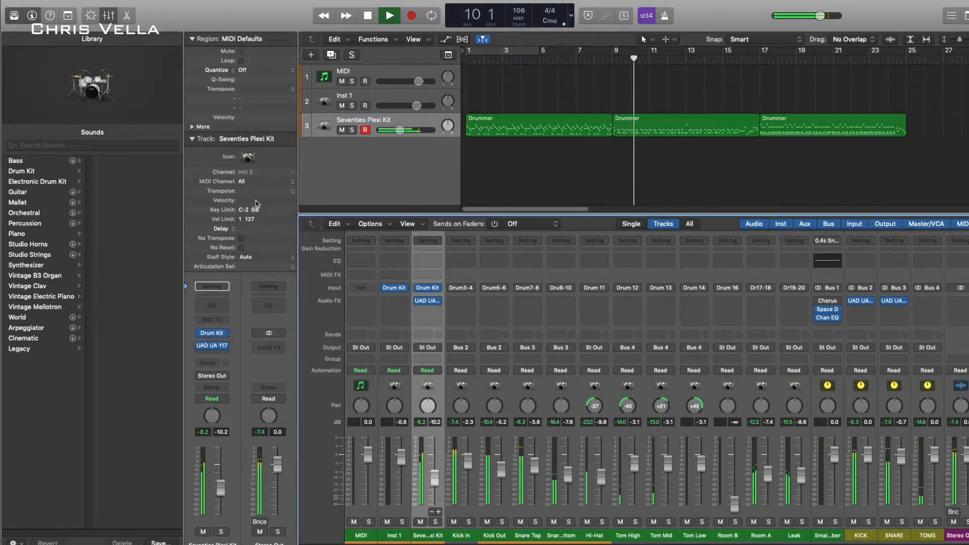
Hide the Library and audition the soloed Leak channel, raising its fader to -1.4 dB.
key(y)
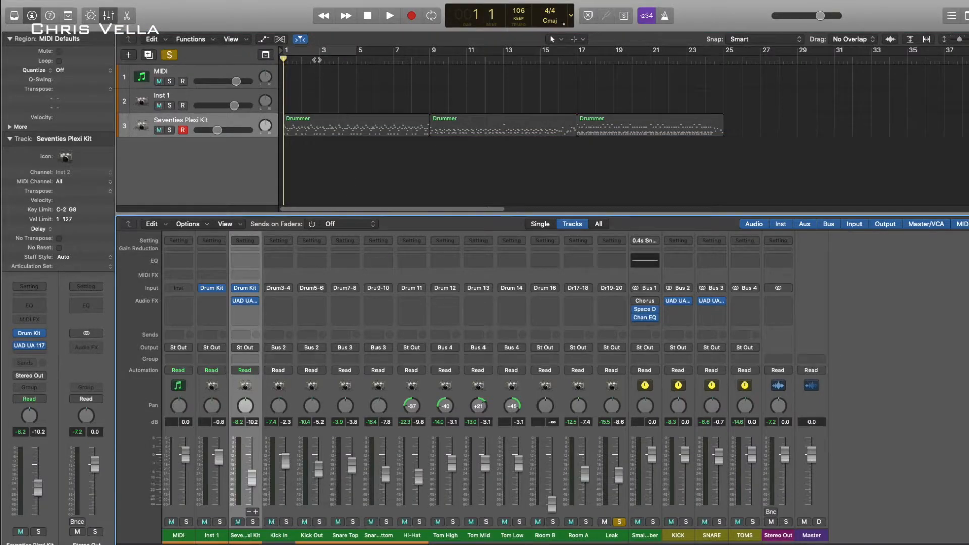
key(space)
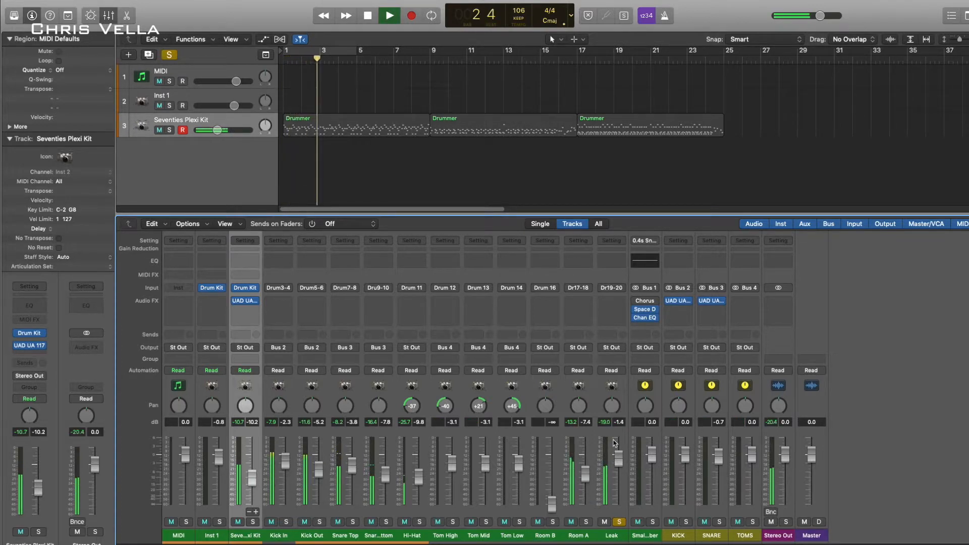
key(space)
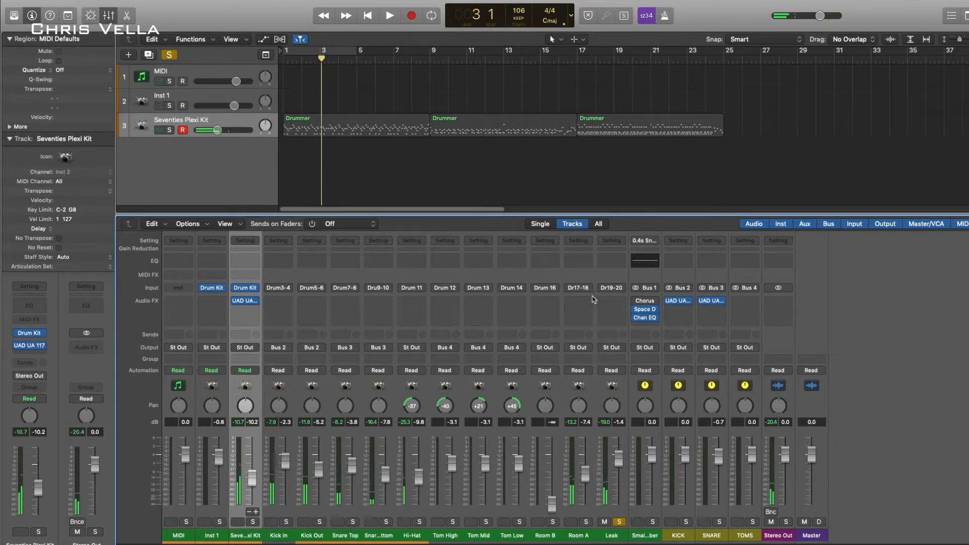
Insert the stereo Distortion effect on the Leak channel and start playback.
click(606, 301)
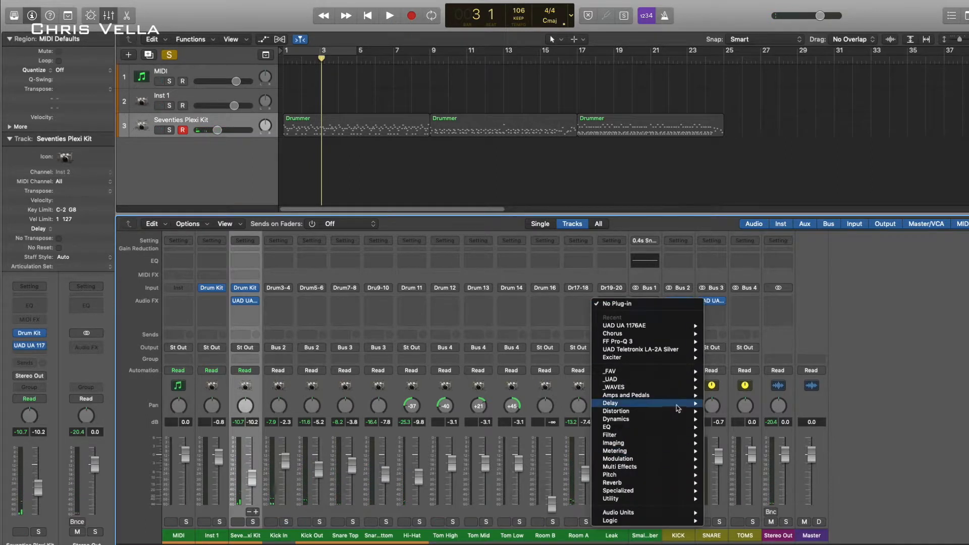
mouse_move(679, 415)
mouse_move(744, 429)
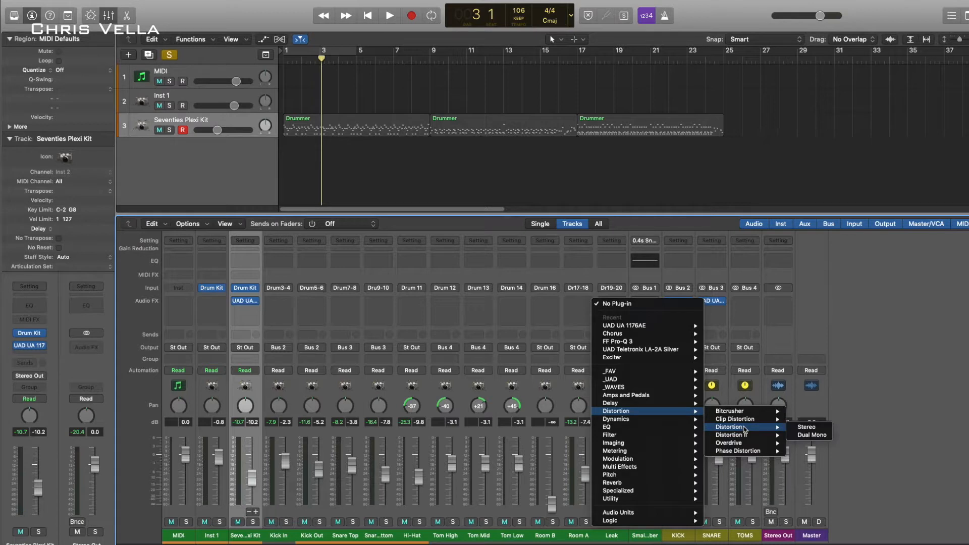
click(806, 427)
key(space)
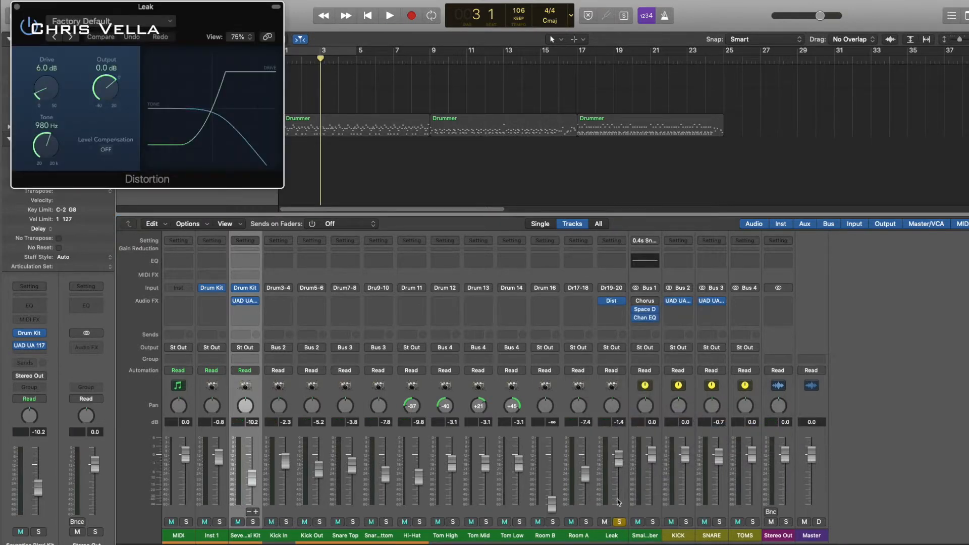
Raise the Leak fader to 1.8 dB and set its Distortion to 25.5 dB drive, 3700 Hz tone and -15.5 dB output with level compensation on.
drag(618, 459, 619, 449)
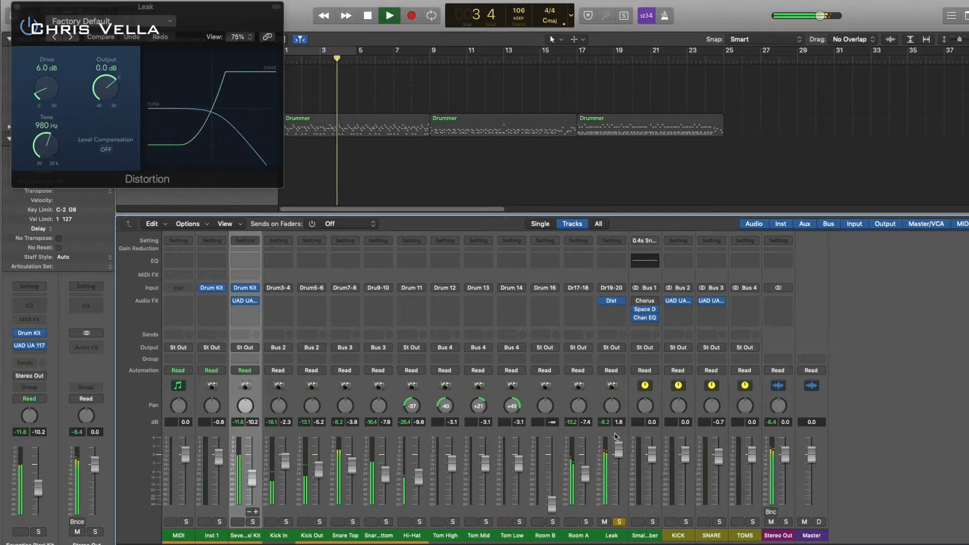
click(105, 149)
drag(46, 88, 44, 70)
drag(45, 146, 46, 126)
mouse_move(101, 89)
mouse_down()
mouse_move(99, 106)
mouse_move(50, 101)
mouse_move(53, 83)
mouse_move(109, 104)
mouse_up()
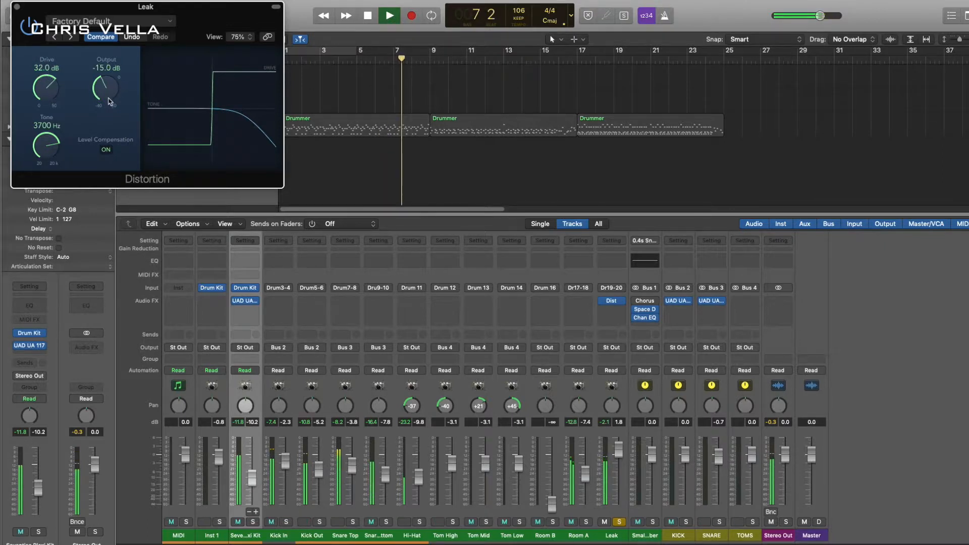
drag(52, 85, 57, 134)
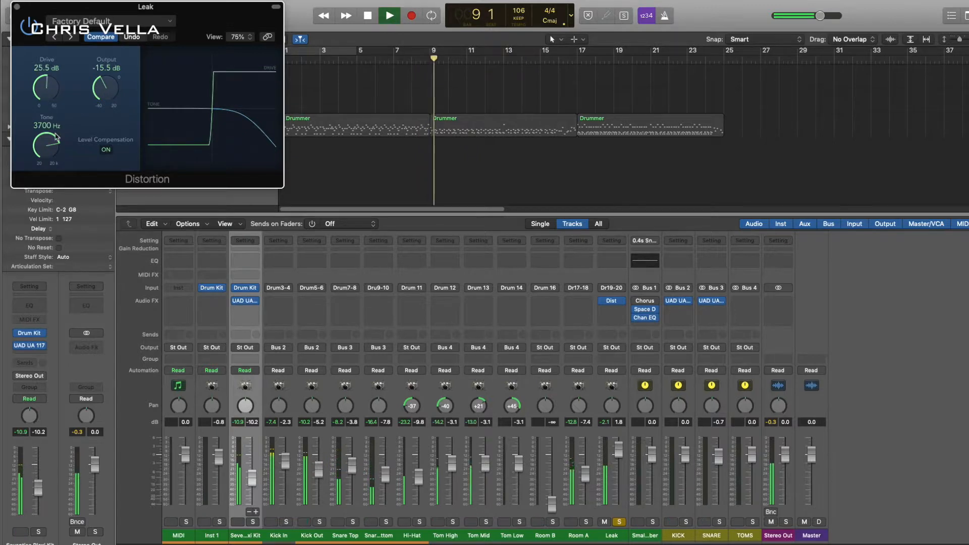
Replay the soloed Leak channel from the start, set the Distortion tone to 4700 Hz and close the effect.
key(space)
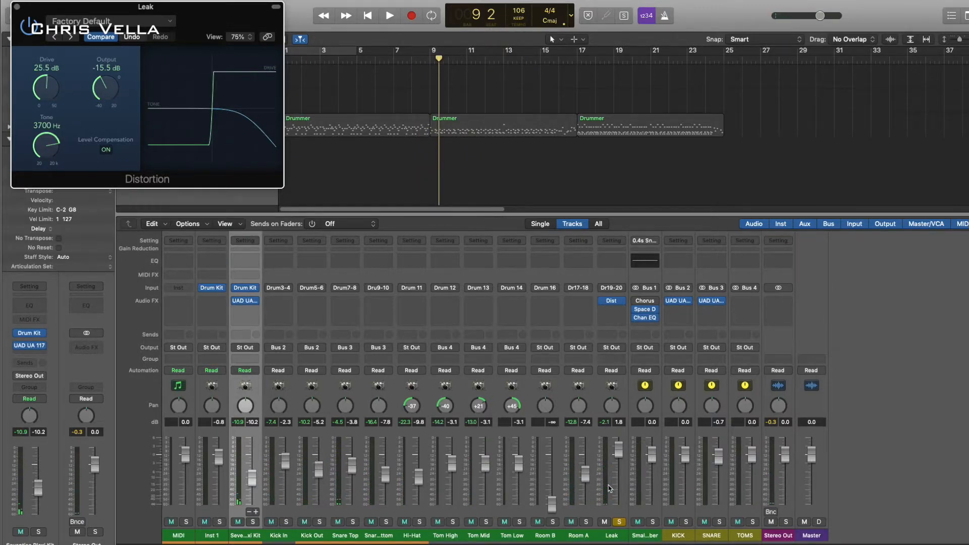
key(space)
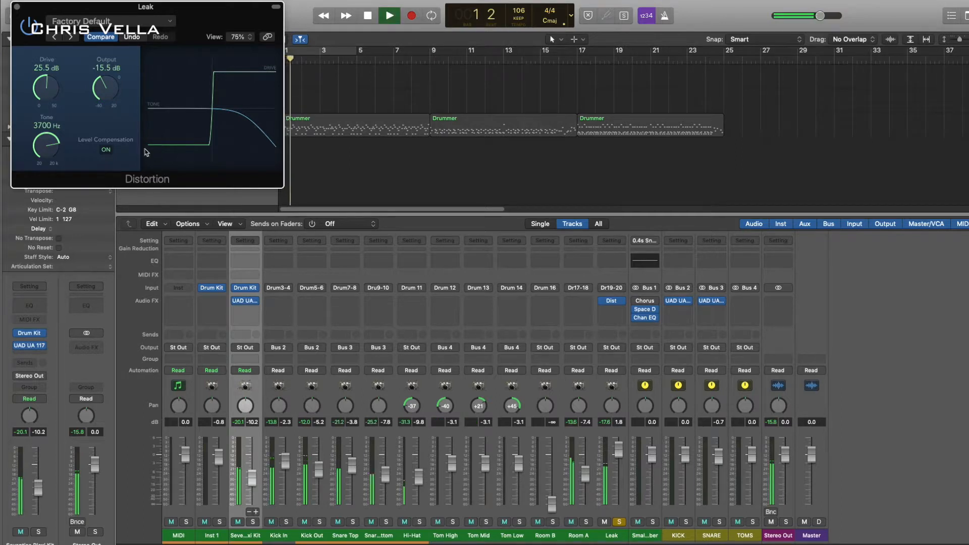
drag(54, 143, 53, 138)
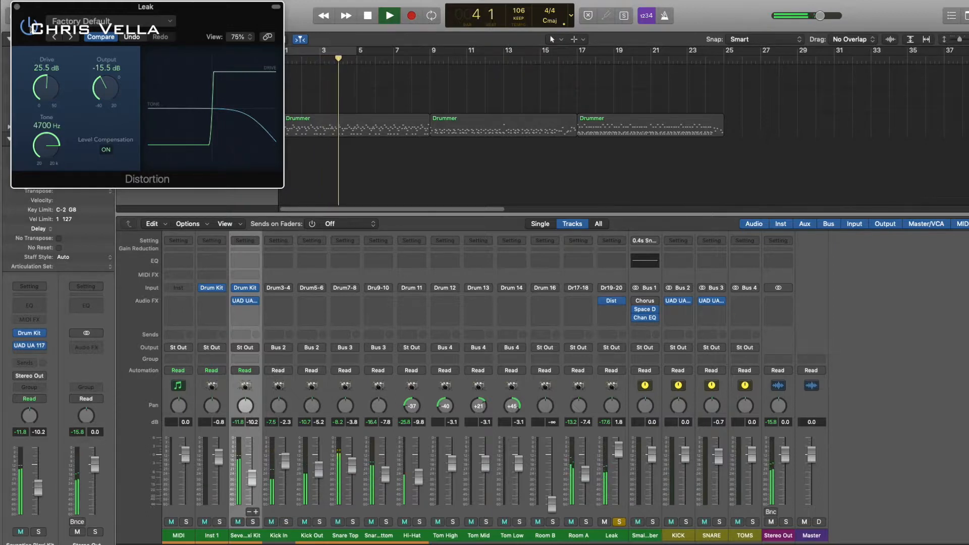
key(space)
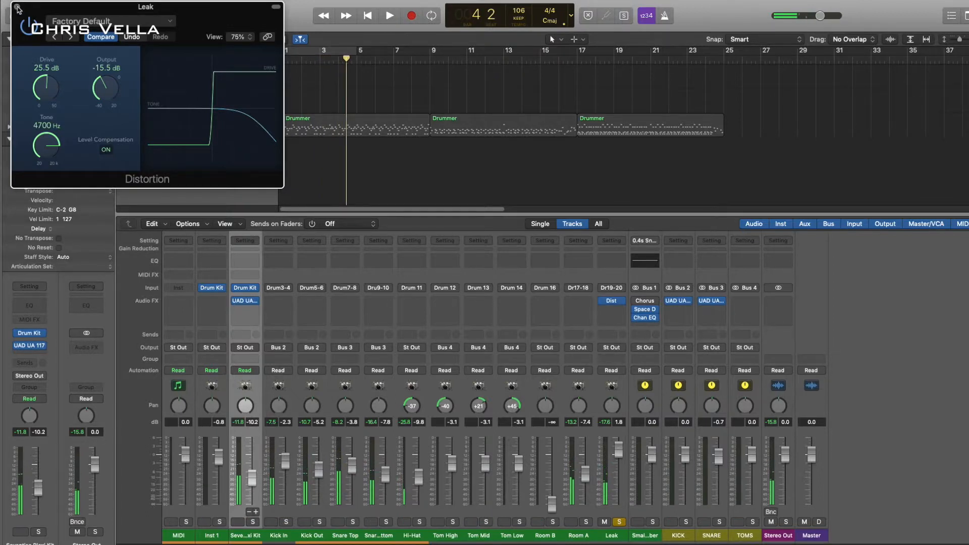
click(17, 7)
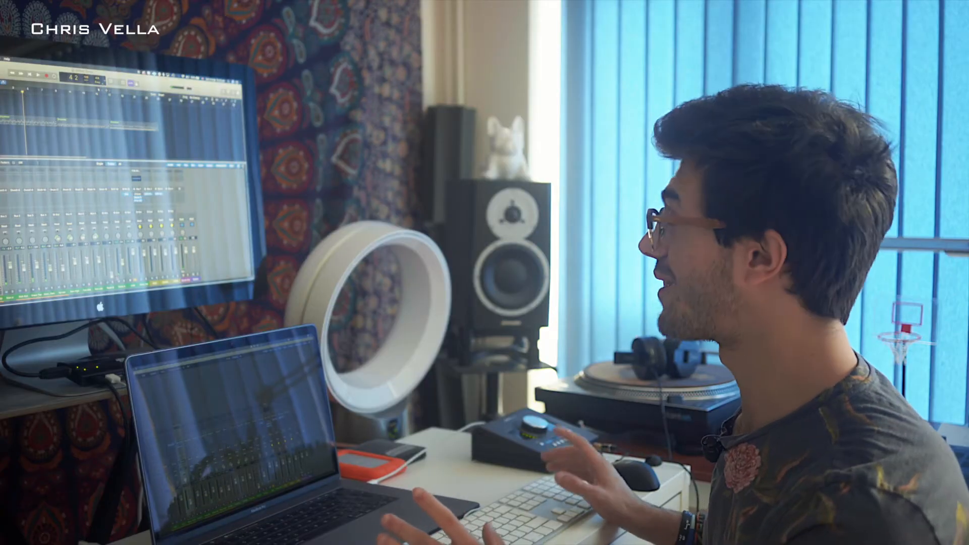
Play the full kit from the start with Leak unsoloed, blend its fader in at -5.7 dB and compare it muted.
key(Return)
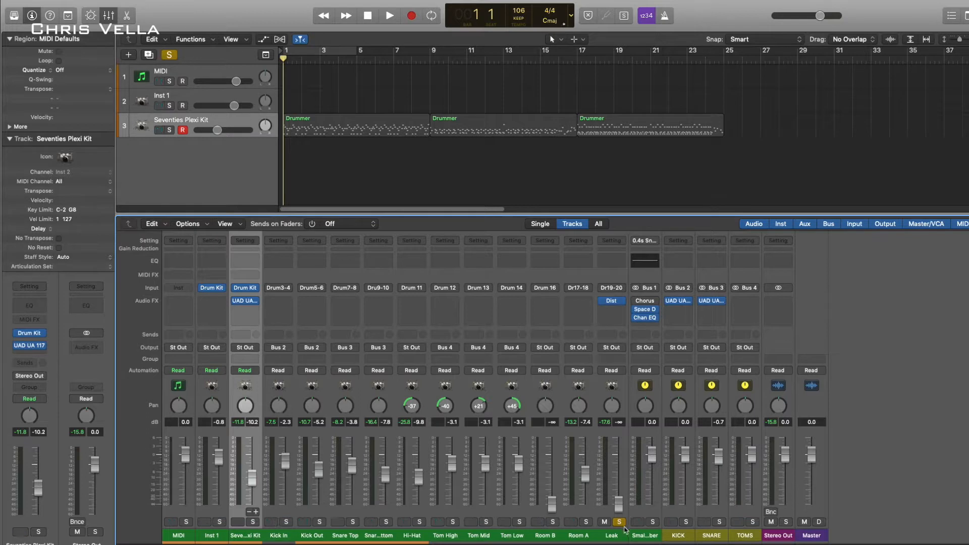
click(620, 522)
key(space)
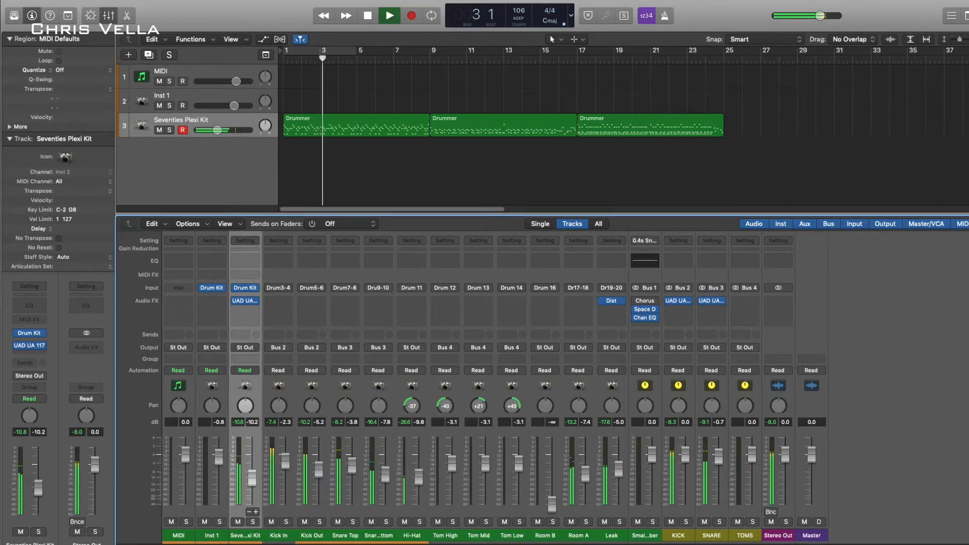
click(604, 522)
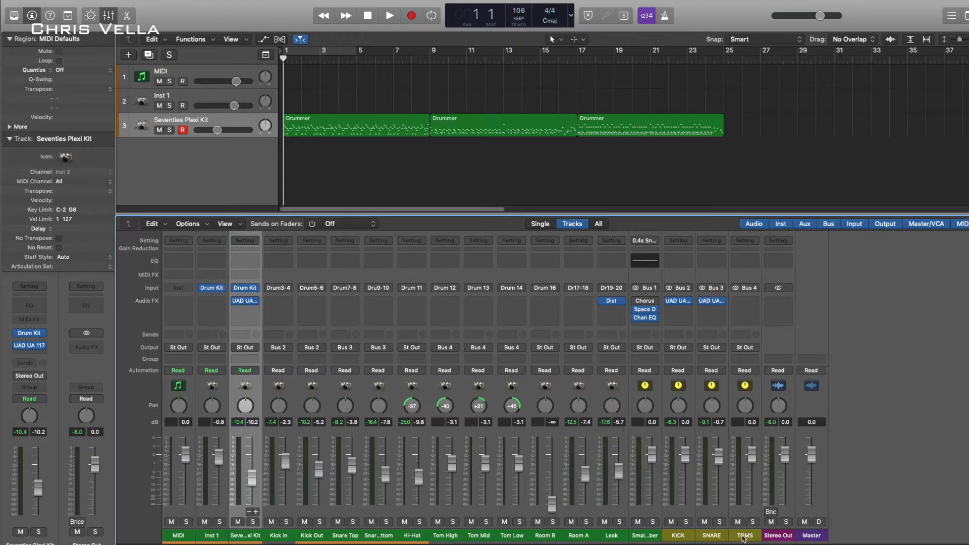
Route the KICK, SNARE, TOMS, Leak, Room A, Seventies Plexi Kit and Hi-Hat channels to Bus 5 and name the new aux DRUMS.
click(743, 537)
shift+click(678, 535)
shift+click(615, 536)
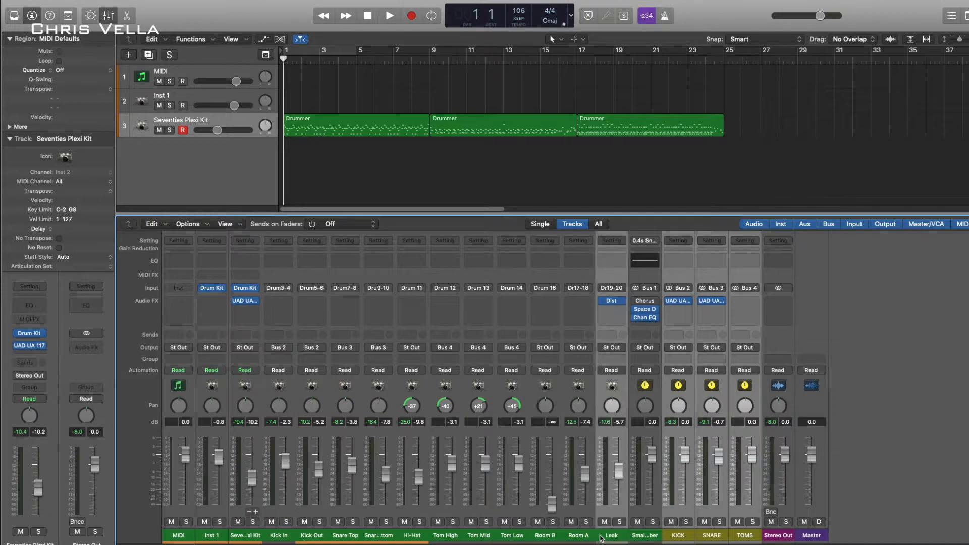
shift+click(589, 537)
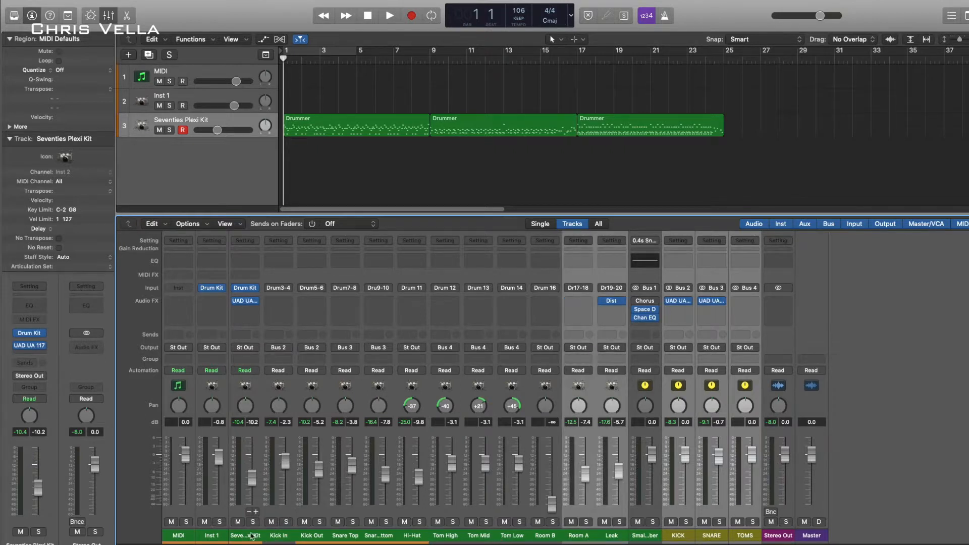
shift+click(251, 537)
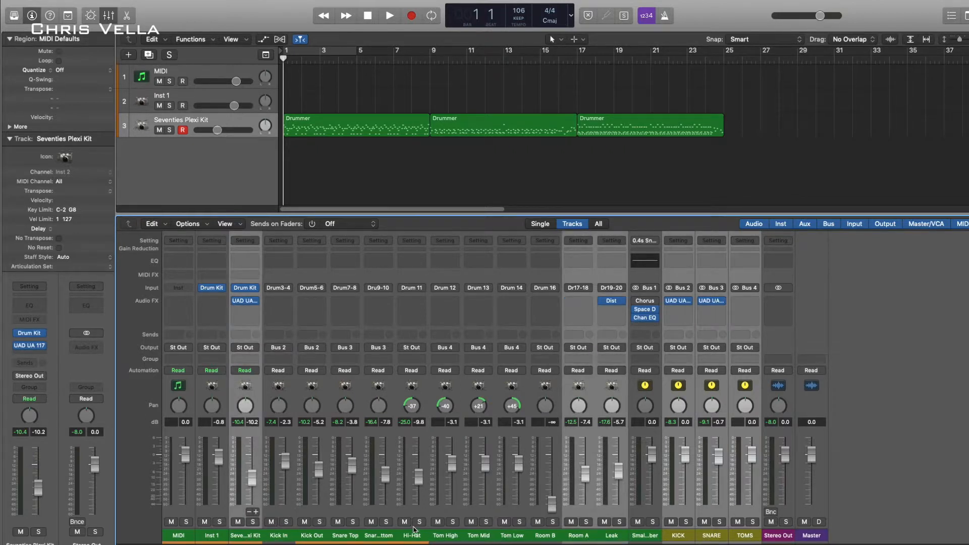
shift+click(413, 530)
click(246, 347)
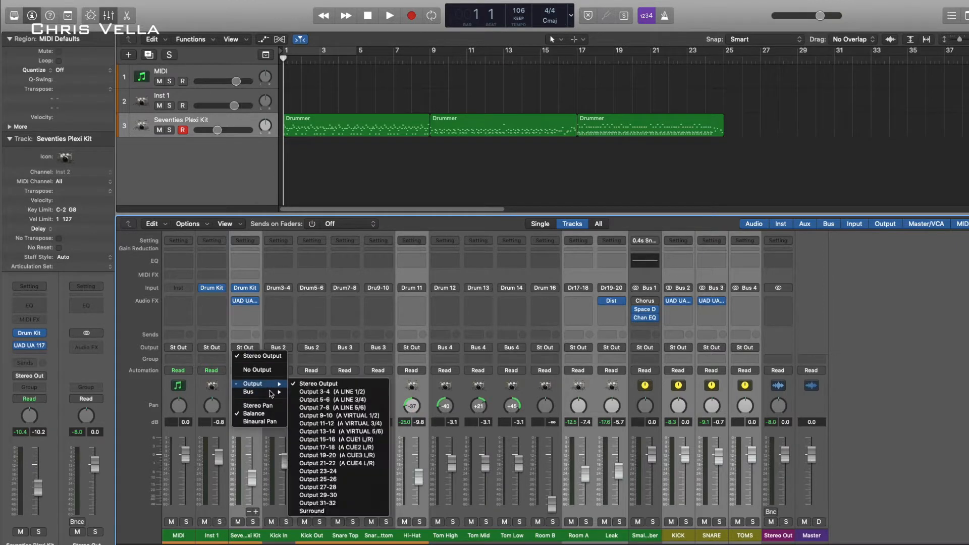
mouse_move(262, 392)
click(331, 267)
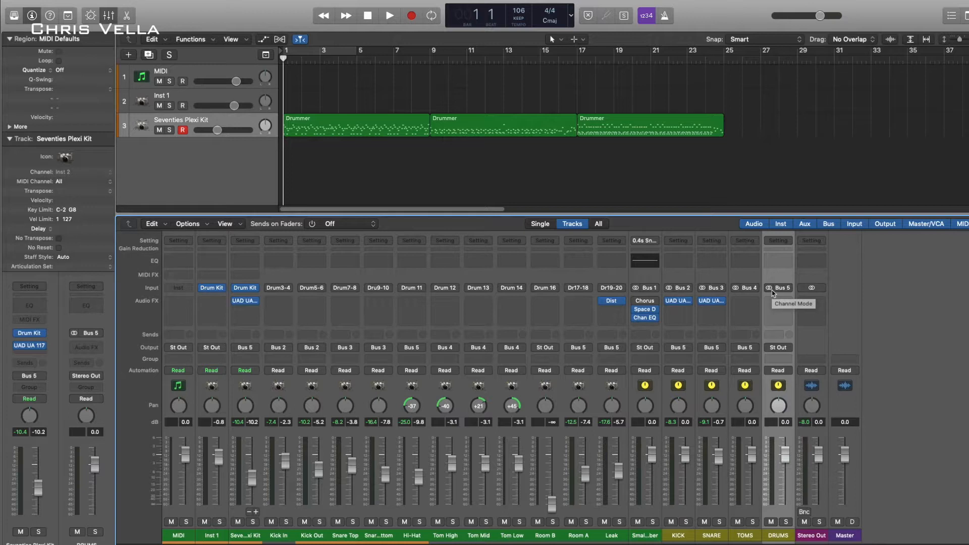
Insert the UAD Empirical Labs Distressor on the DRUMS bus while the kit plays.
key(space)
click(783, 304)
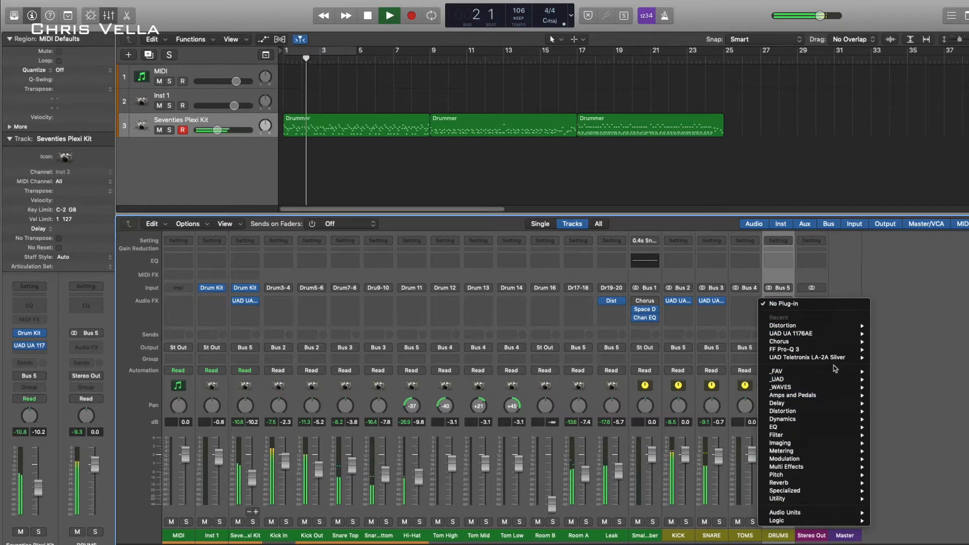
mouse_move(835, 370)
mouse_move(934, 377)
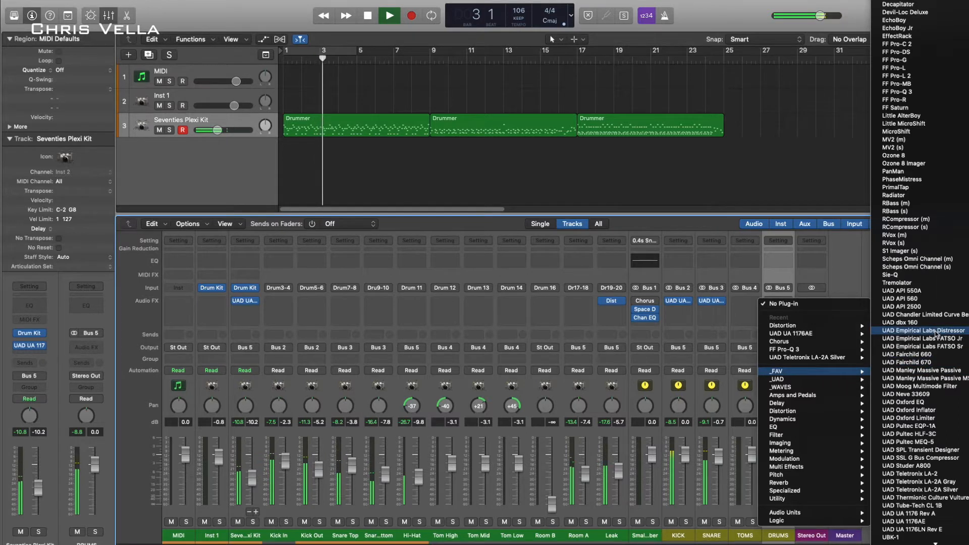
click(864, 370)
Set the Distressor to a 3:1 ratio with detector and audio HP on, release at about 0, and adjust its input and output.
drag(290, 159, 219, 170)
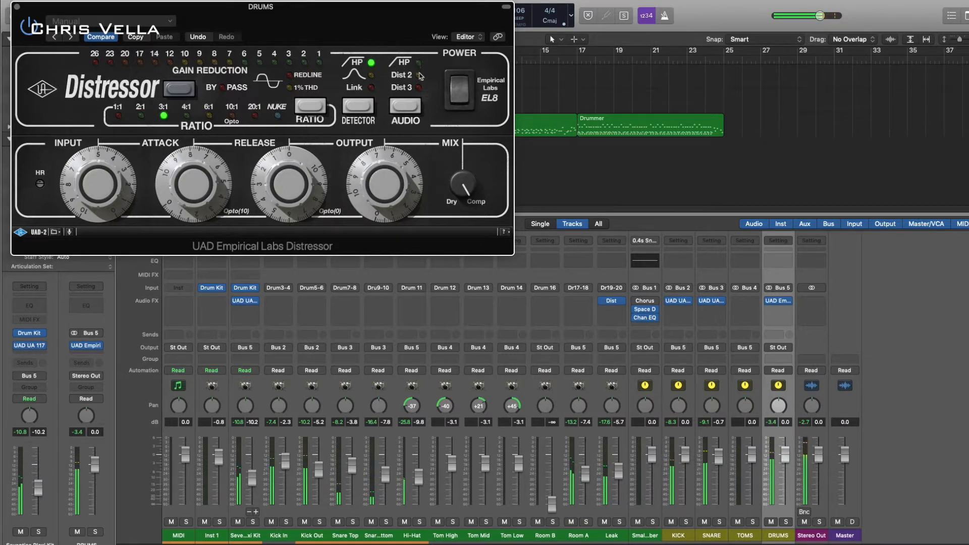
drag(145, 177, 121, 164)
drag(380, 166, 374, 183)
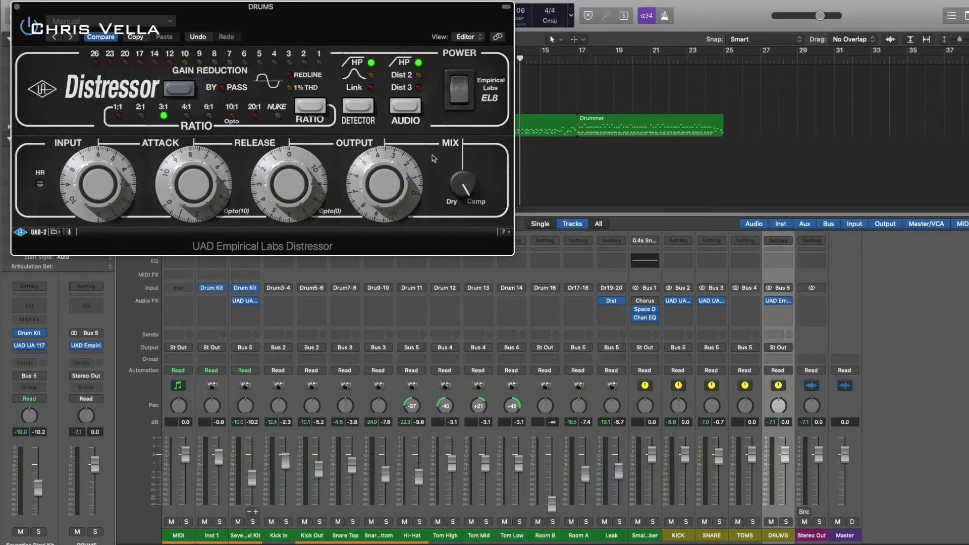
Fine-tune the Distressor's input and output during playback, set its mix about halfway between Dry and Comp, and compare it switched off.
key(space)
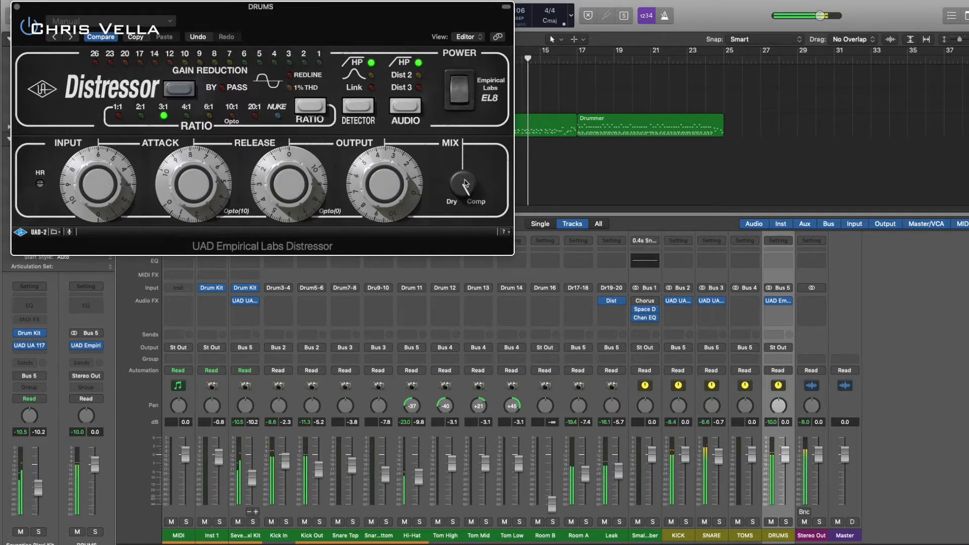
drag(117, 156, 115, 150)
drag(361, 177, 380, 189)
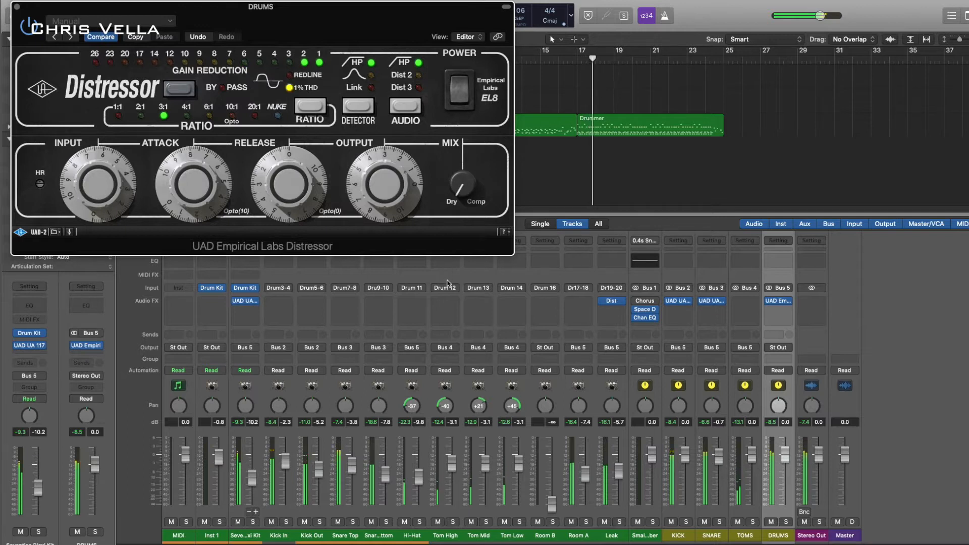
drag(441, 162, 446, 232)
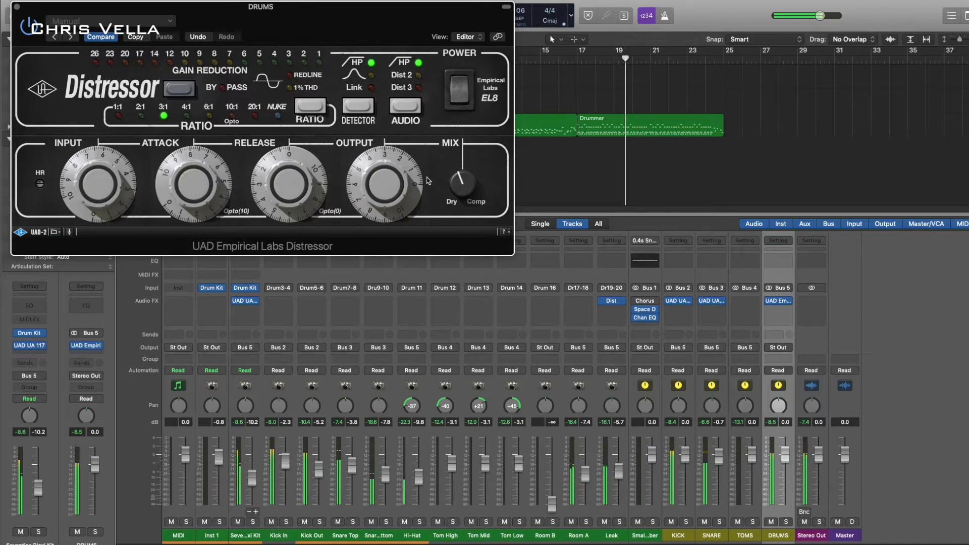
click(448, 92)
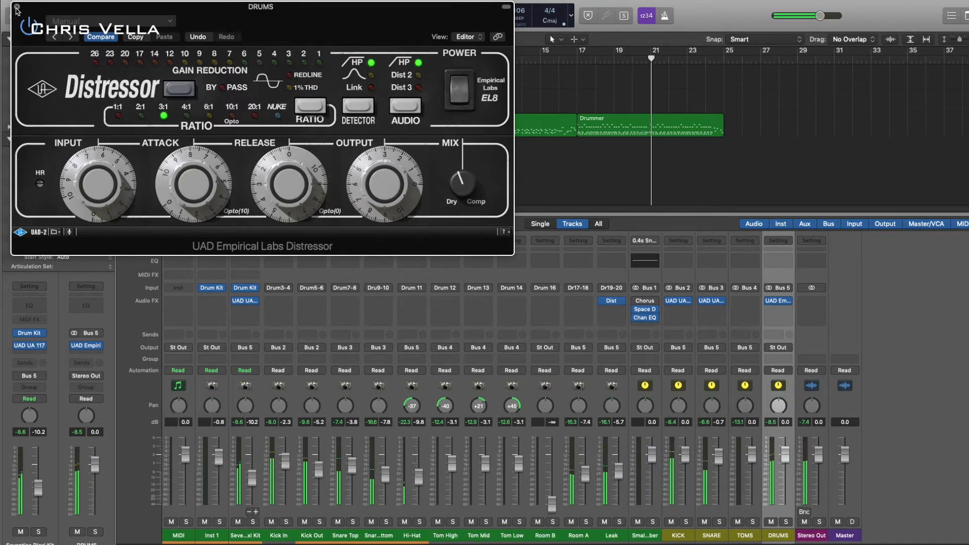
click(17, 8)
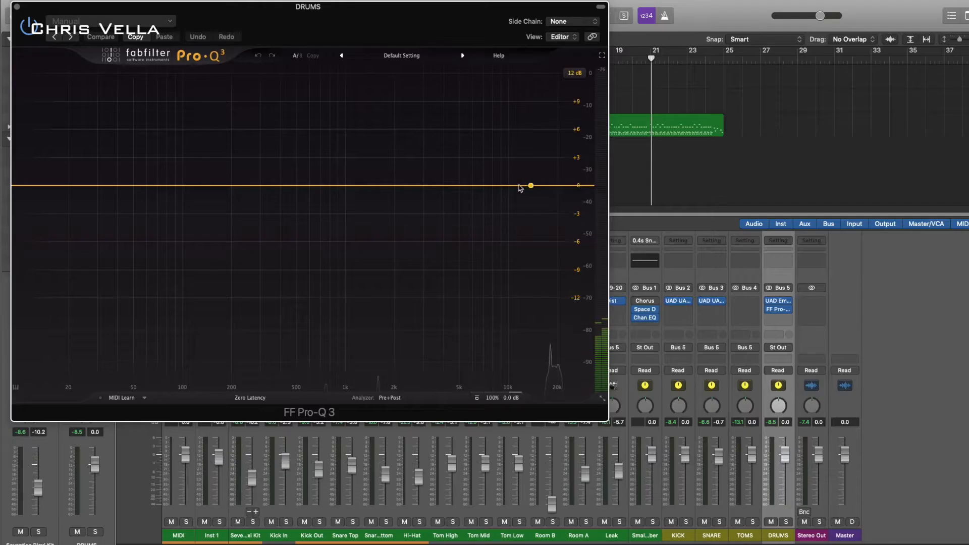
Shape the DRUMS bus with FF Pro-Q 3 during playback, gently boosting the highs and cutting the low mids.
key(space)
drag(542, 186, 498, 174)
drag(257, 168, 267, 208)
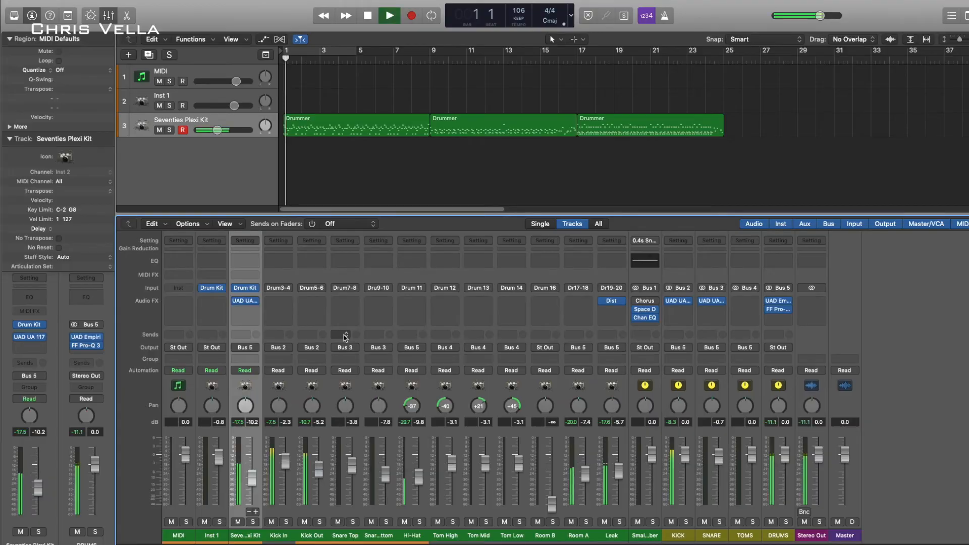
Add a send from the Snare Top channel to Bus 1, the Small Room/0.4s Snare Chamber reverb.
click(345, 336)
mouse_move(354, 351)
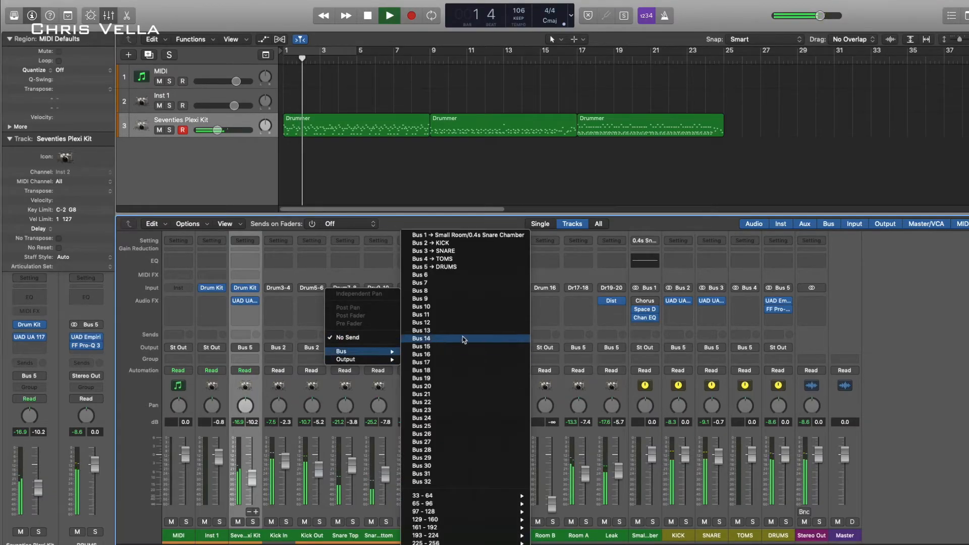
click(469, 235)
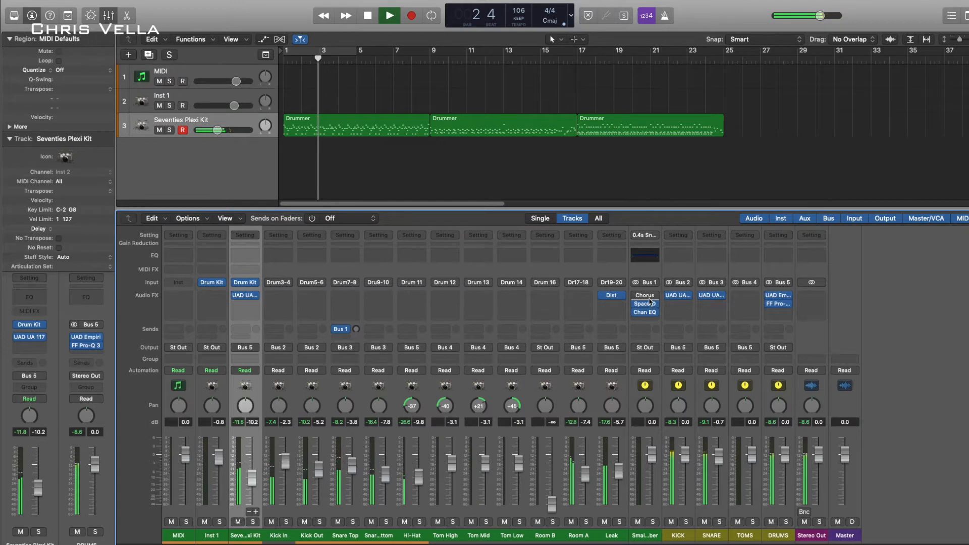
Load the medium plate preset 1.4s Ice Plate in the Bus 1 Space Designer and raise the Snare Top send to about -15.5 dB.
click(645, 303)
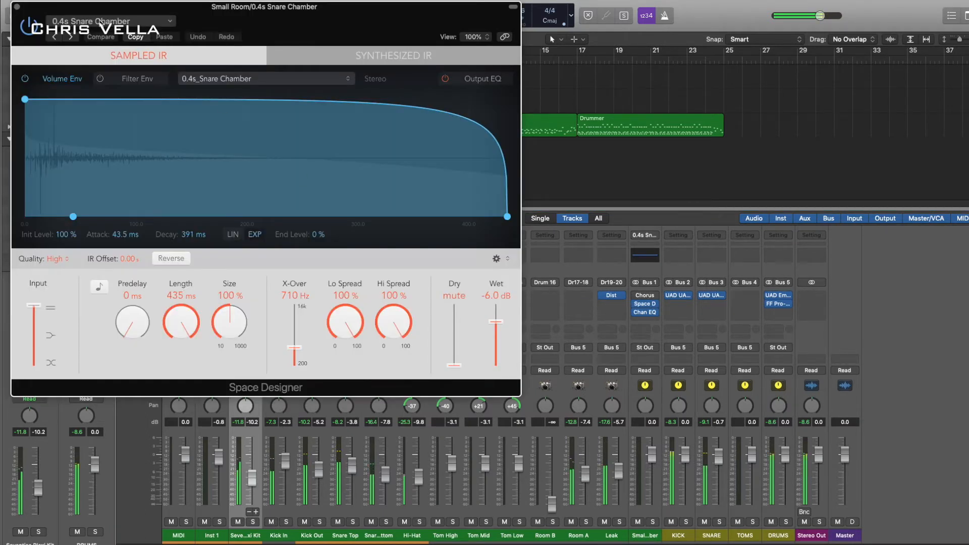
click(102, 22)
click(19, 30)
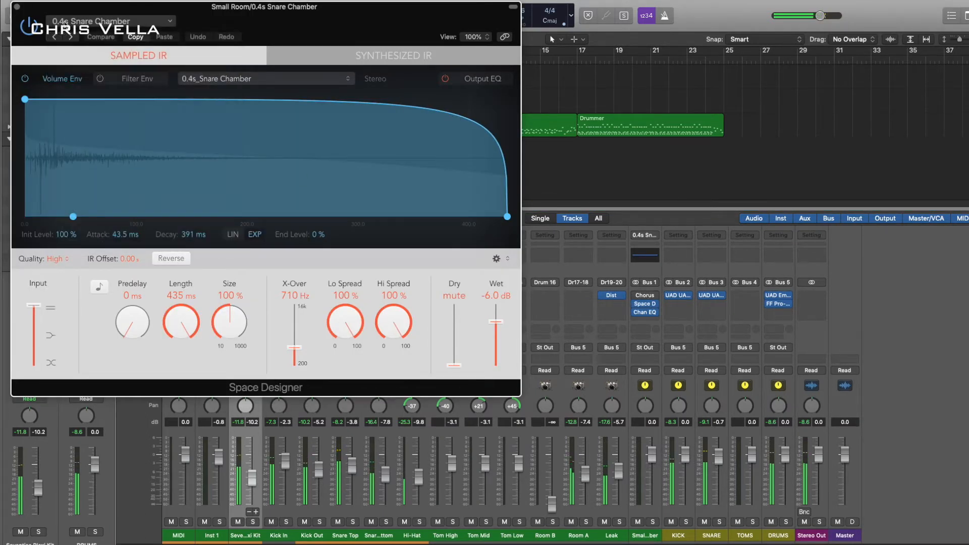
click(109, 22)
mouse_move(191, 218)
mouse_move(308, 242)
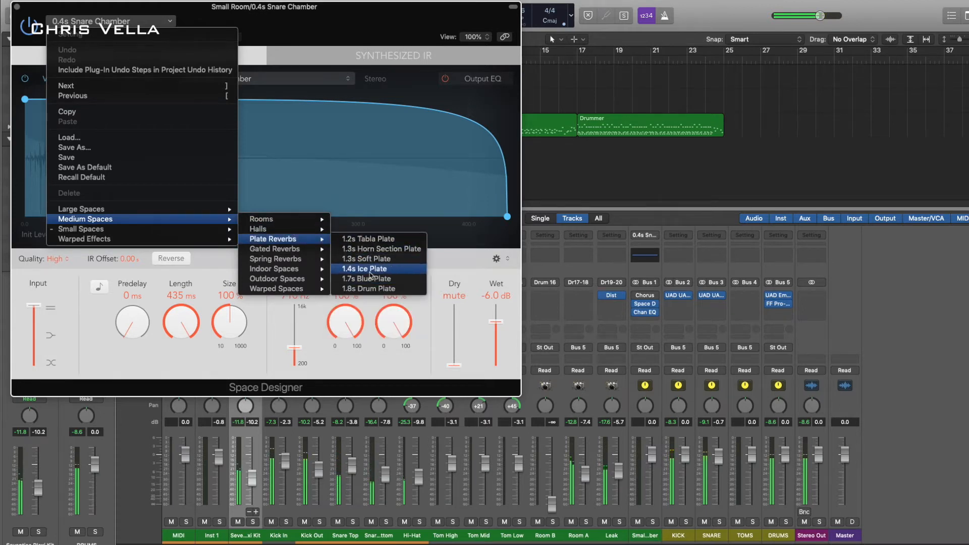
click(17, 33)
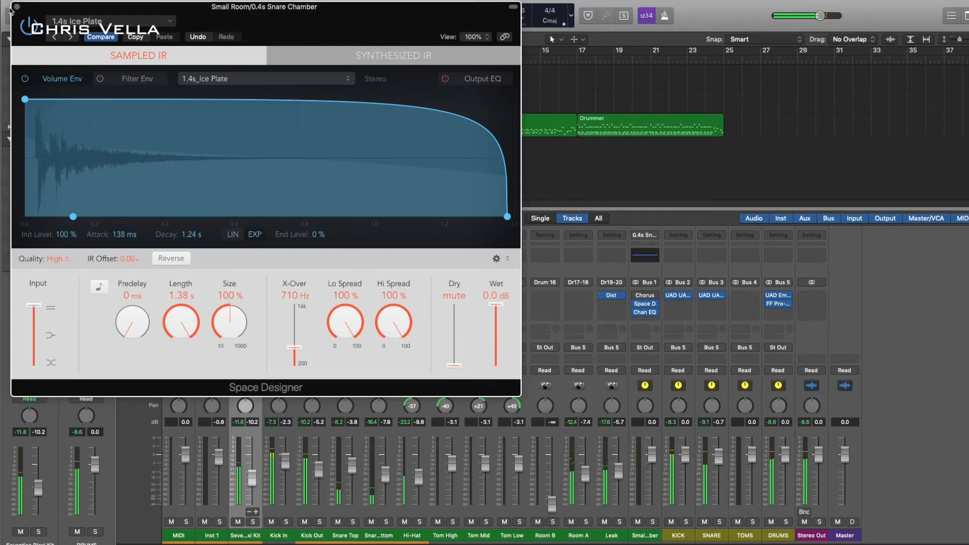
click(17, 7)
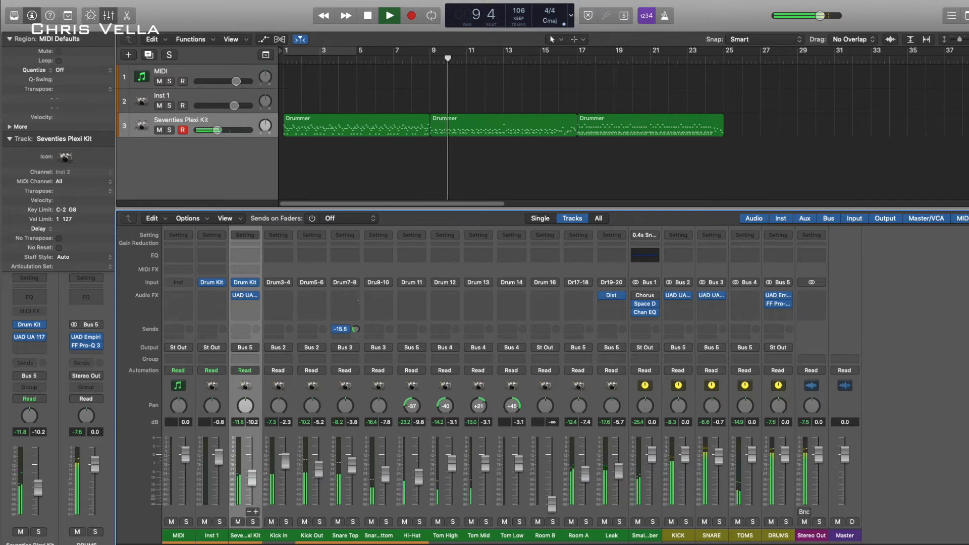
Lower the Tom High, Tom Mid and Tom Low channels together to -8.0 dB.
click(453, 527)
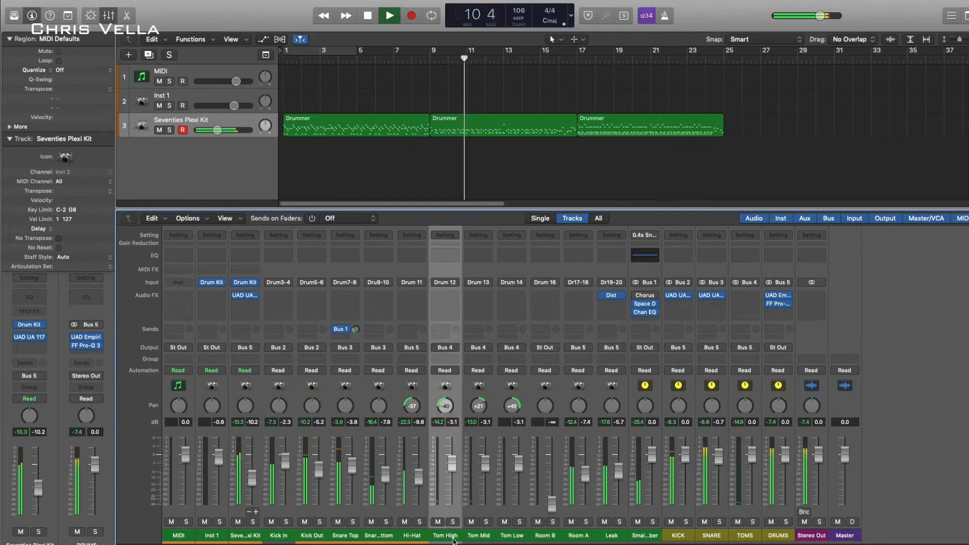
shift+click(488, 503)
shift+click(515, 537)
drag(522, 478, 520, 489)
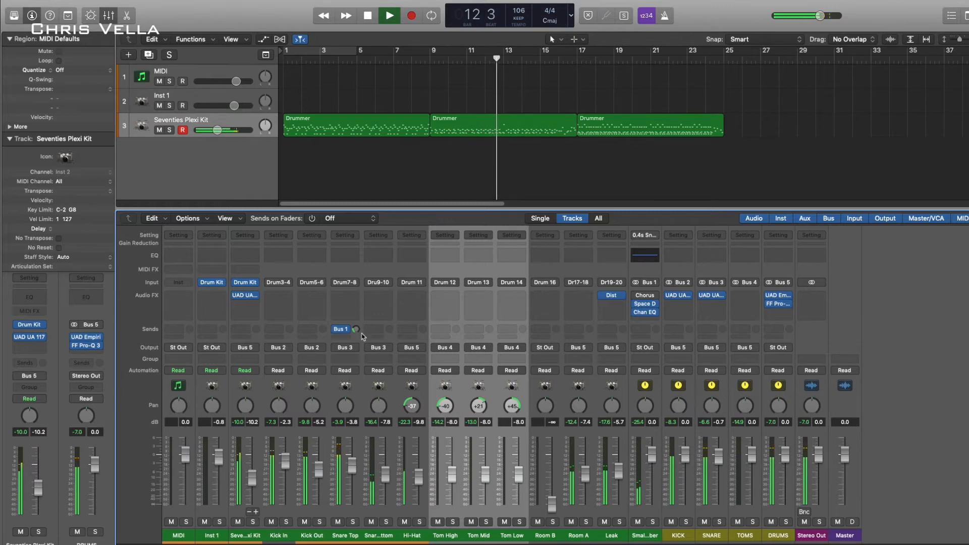
Add a send from the Room A channel to Bus 1, the Small Room/0.4s Snare Chamber reverb.
click(587, 535)
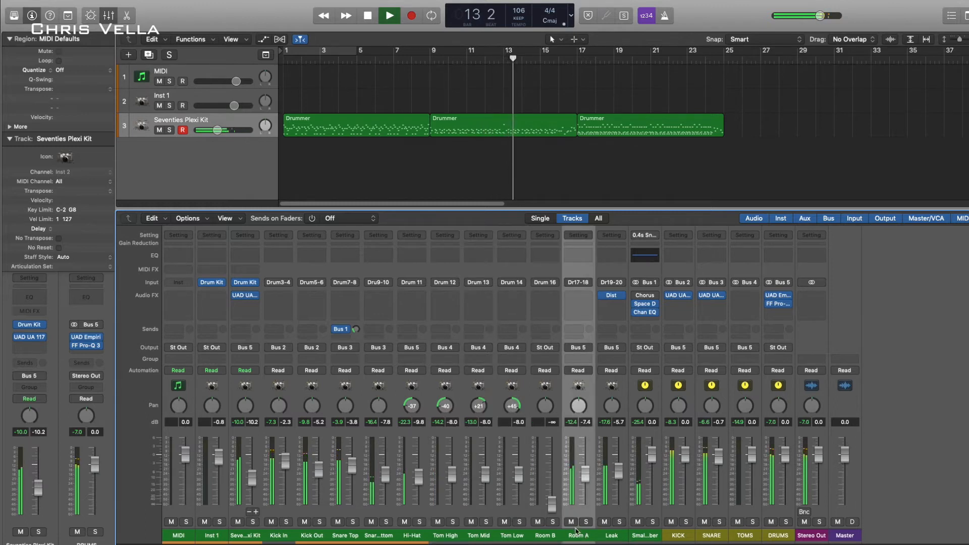
click(580, 326)
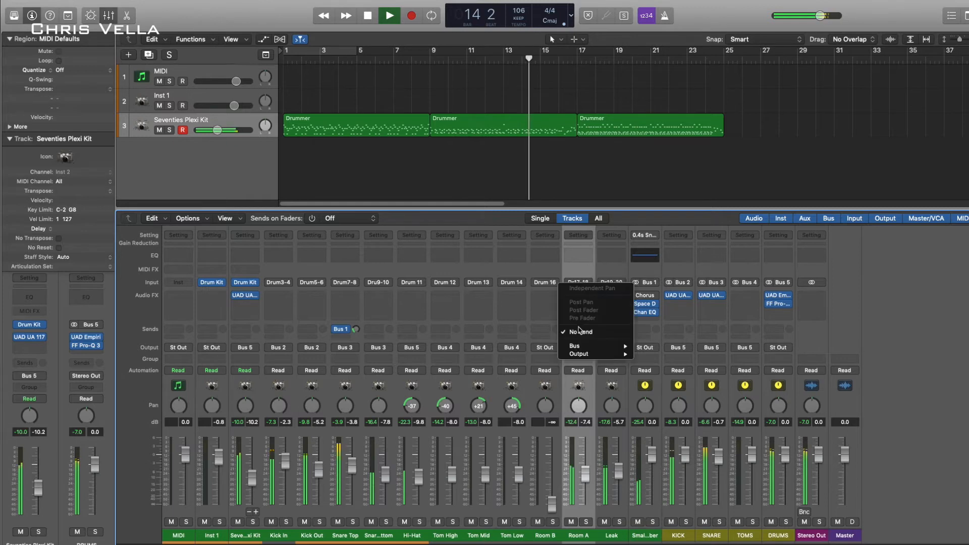
mouse_move(593, 346)
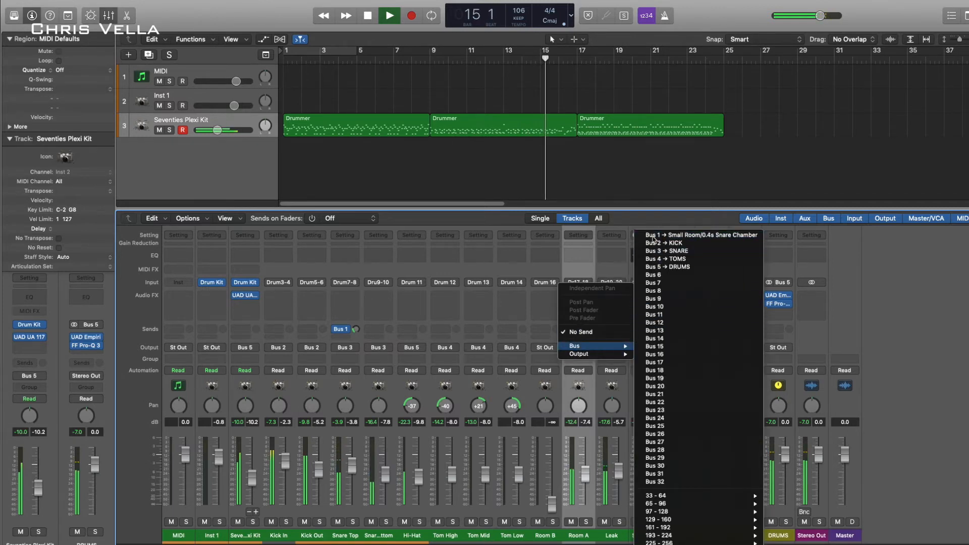
click(656, 235)
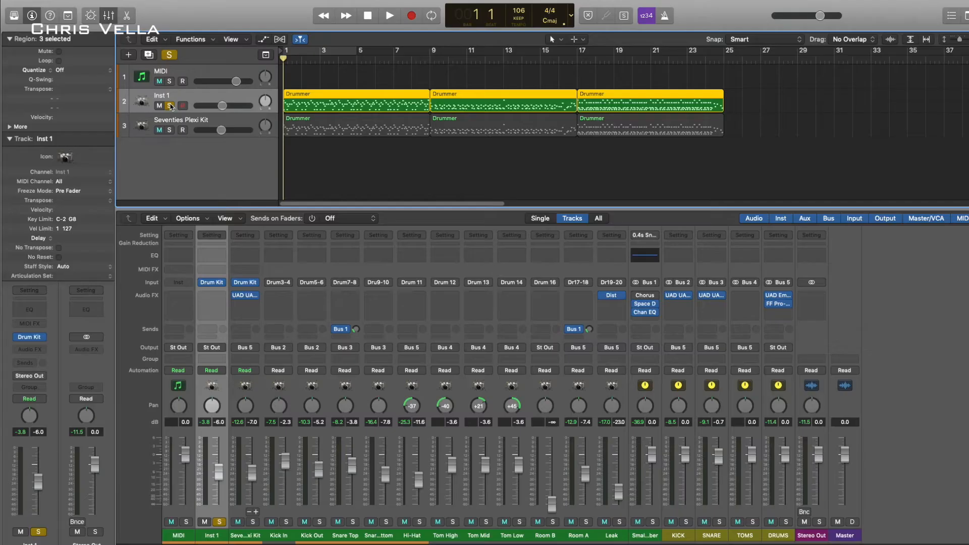
Play the project from the start and toggle the Inst 1 solo to compare it with the mixed Seventies Plexi Kit.
key(space)
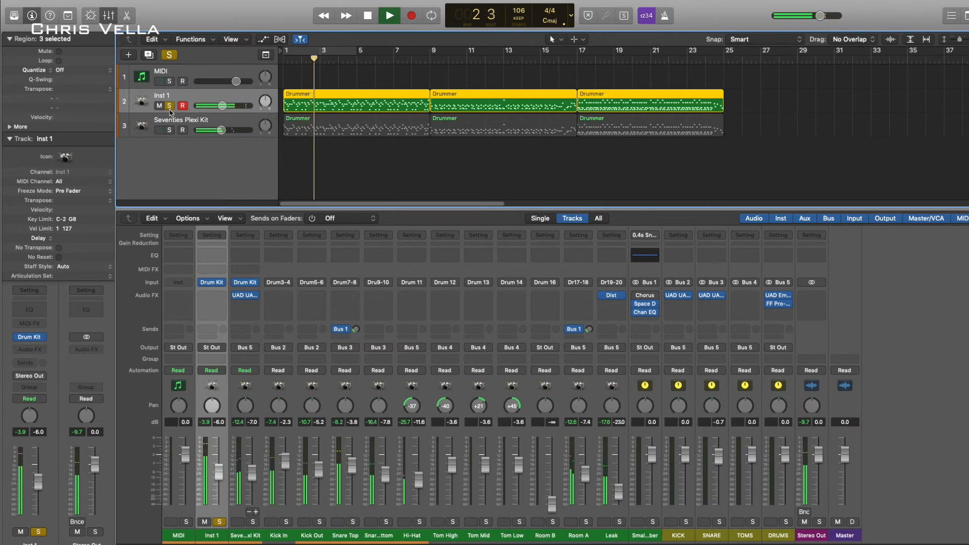
click(170, 106)
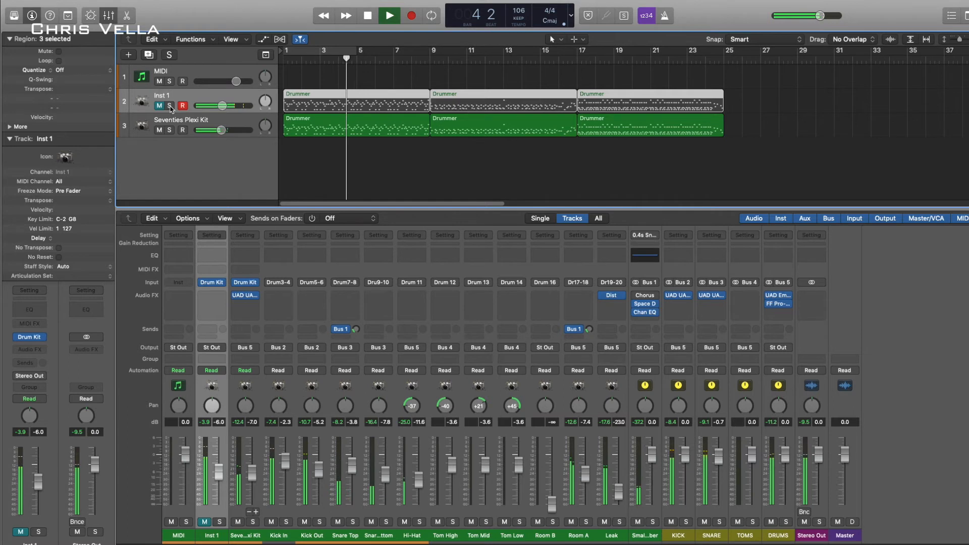
click(170, 106)
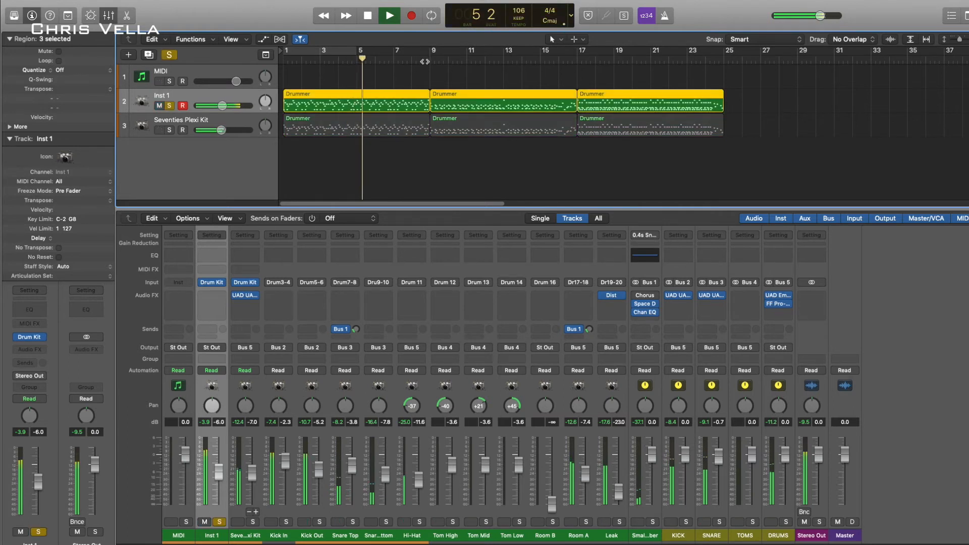
click(169, 129)
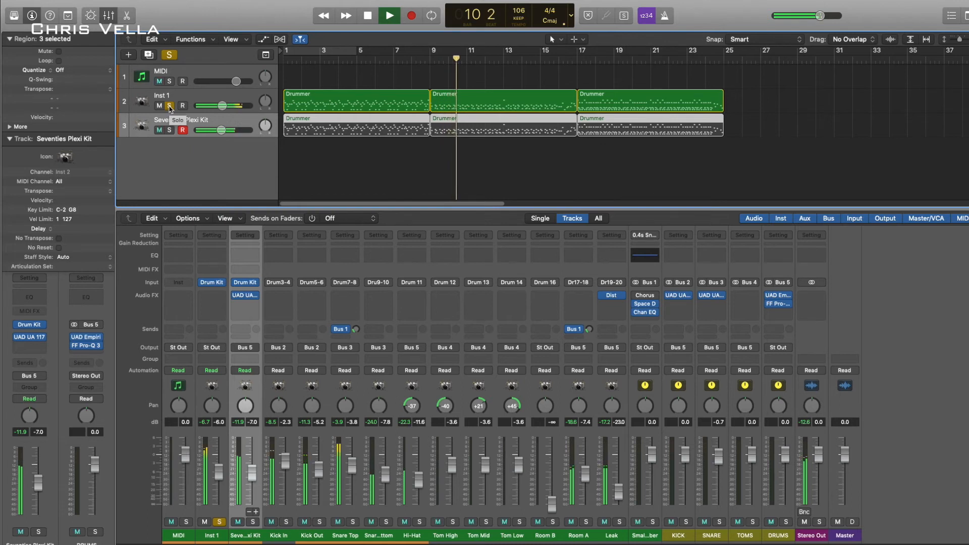
click(170, 106)
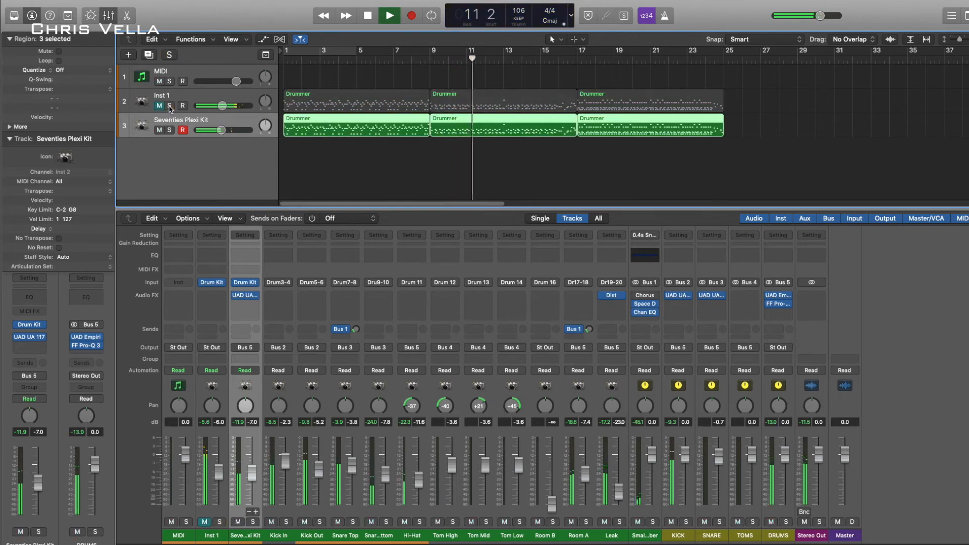